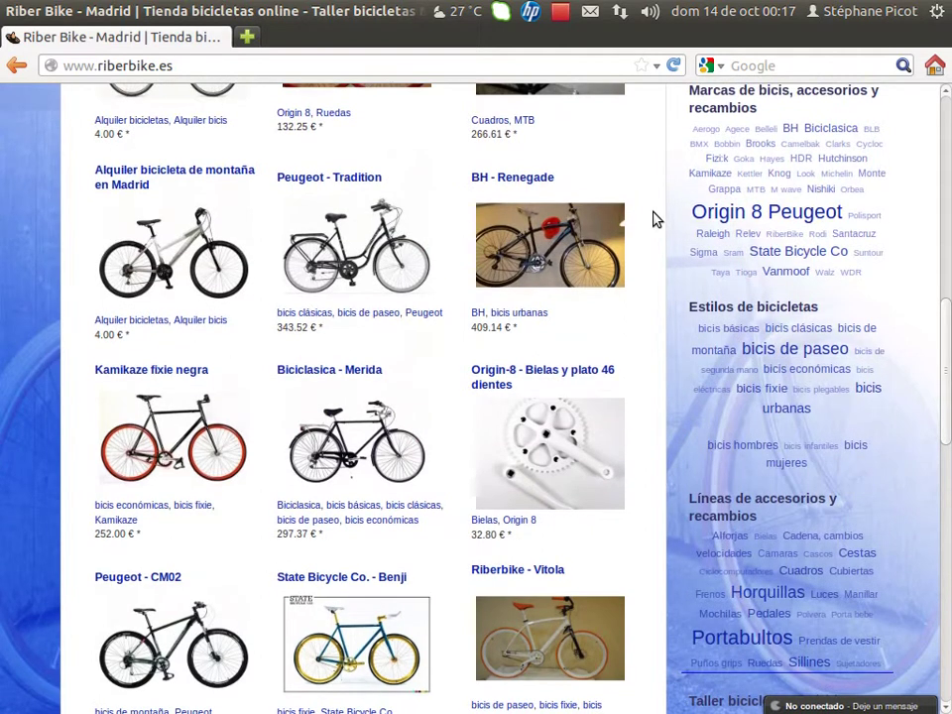
# Step: Set the rental pickup to 2012-10-15 at 10:00 in the online reservation form
pyautogui.scroll(6, 654, 219)
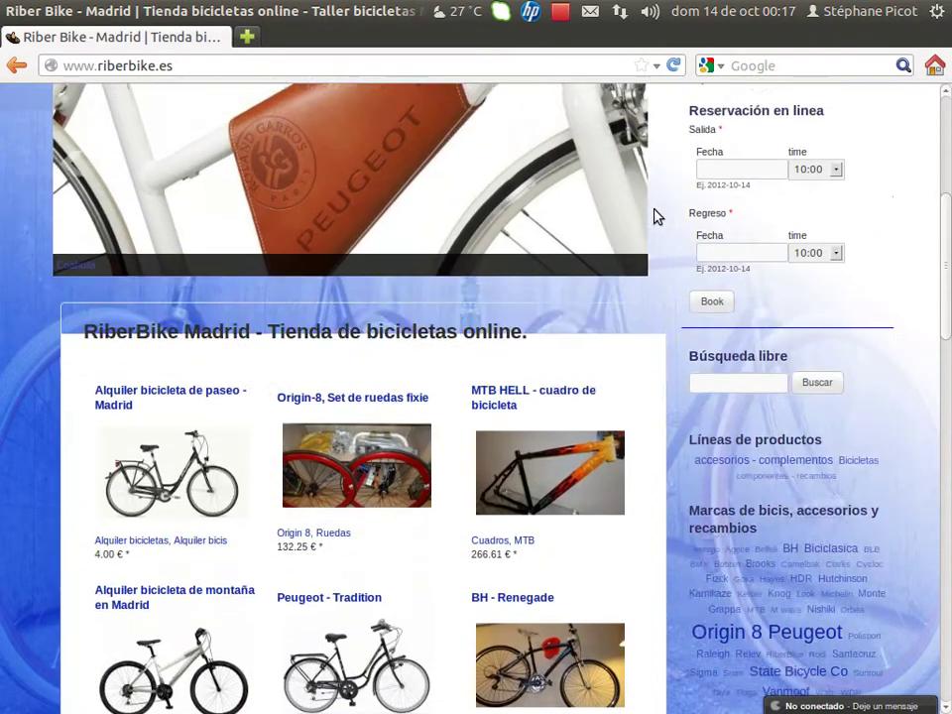
pyautogui.scroll(1, 670, 208)
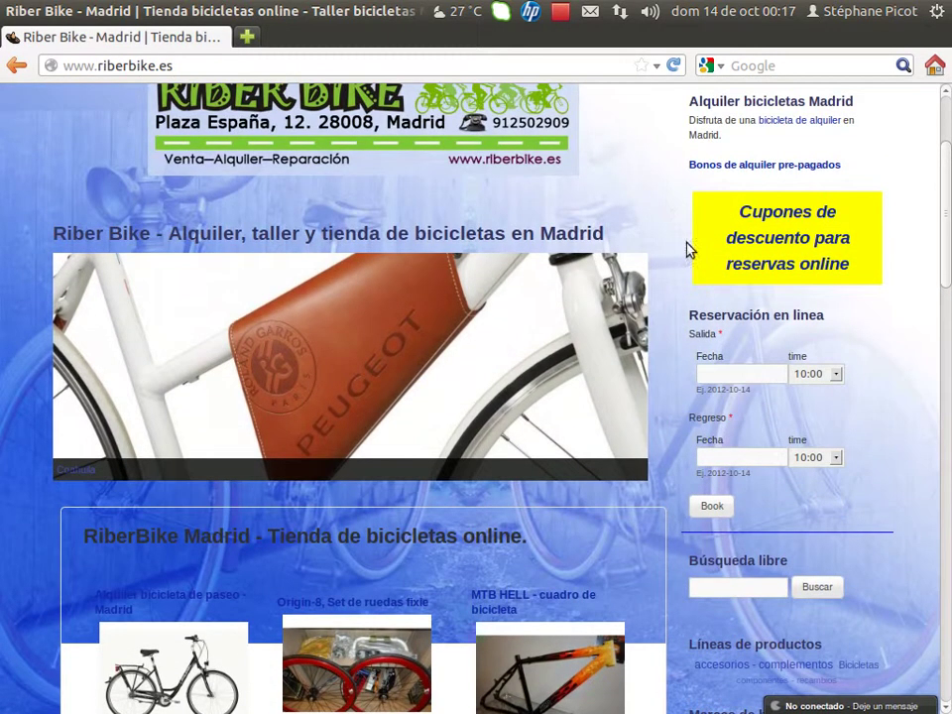
pyautogui.click(739, 380)
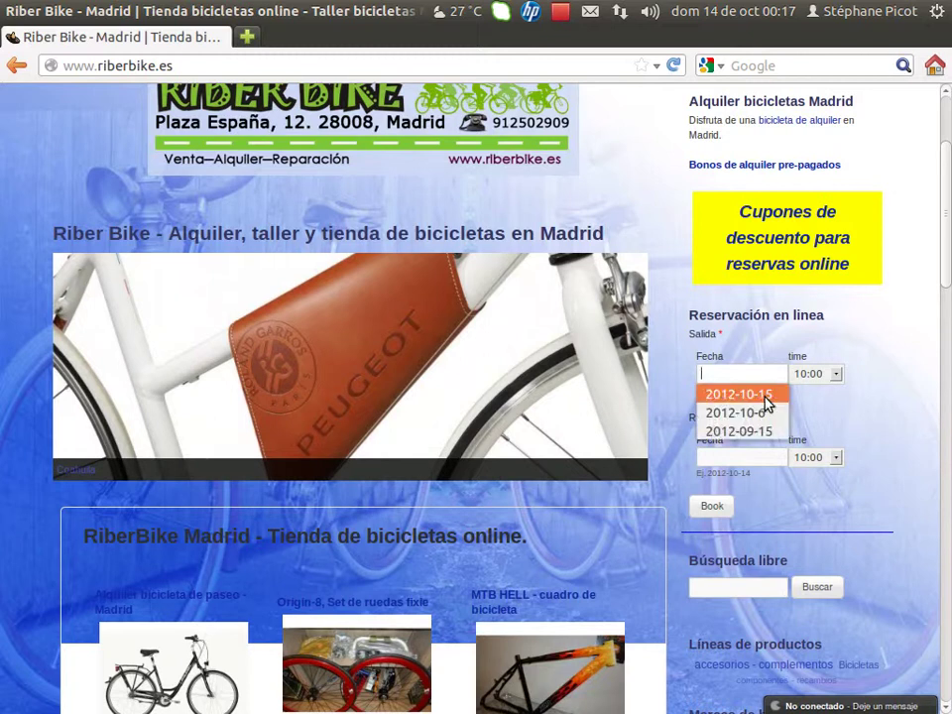
pyautogui.click(769, 399)
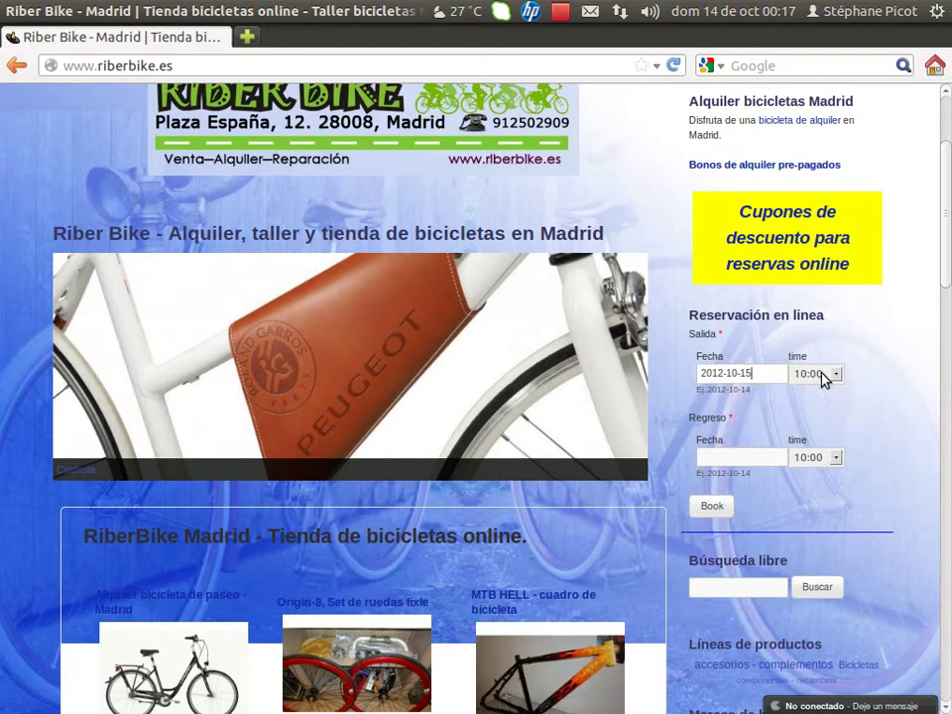
pyautogui.click(823, 375)
pyautogui.click(821, 376)
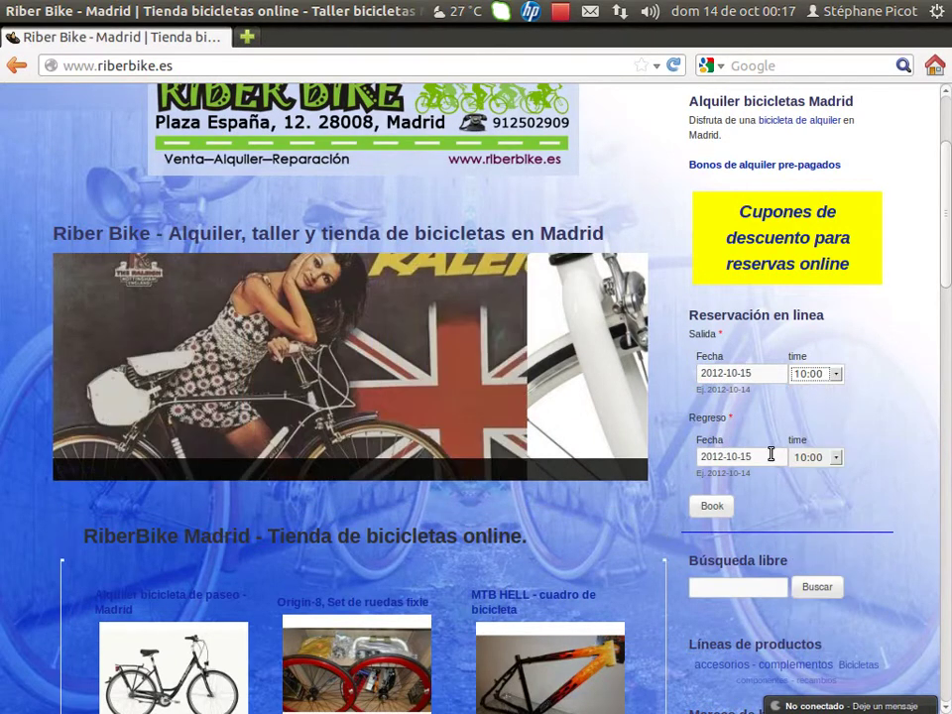
# Step: Set the return time to 12:00 and submit the reservation search for available bikes
pyautogui.click(833, 459)
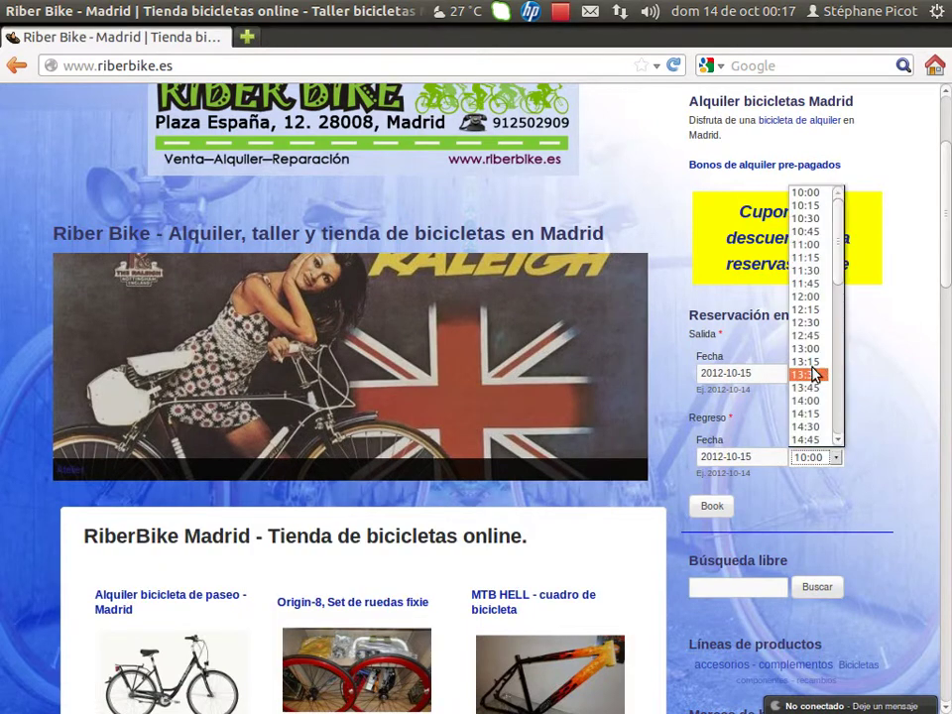
pyautogui.click(811, 297)
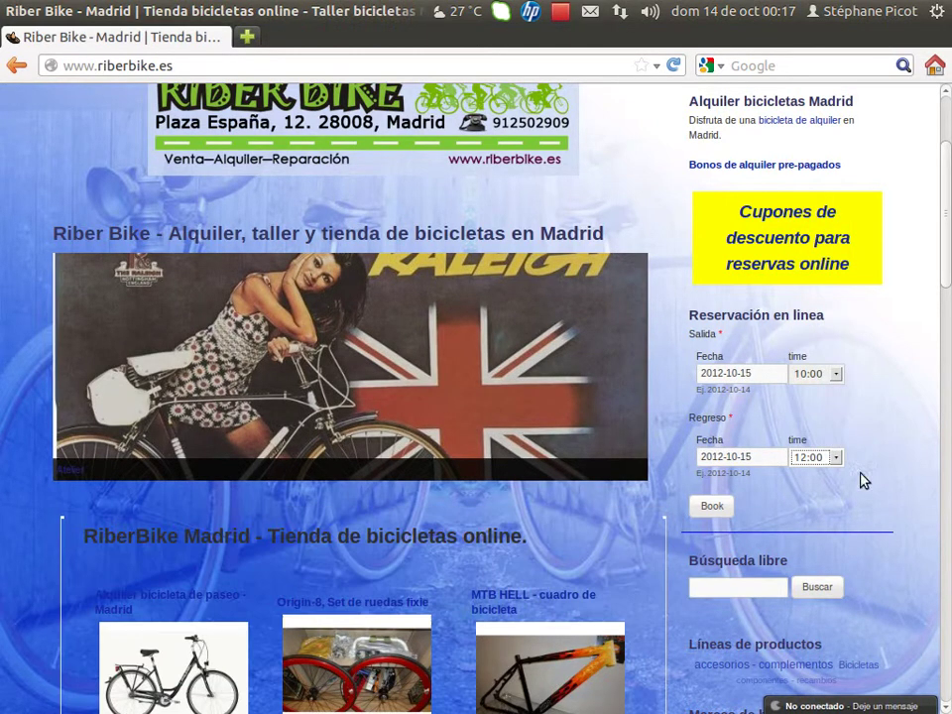
pyautogui.click(711, 508)
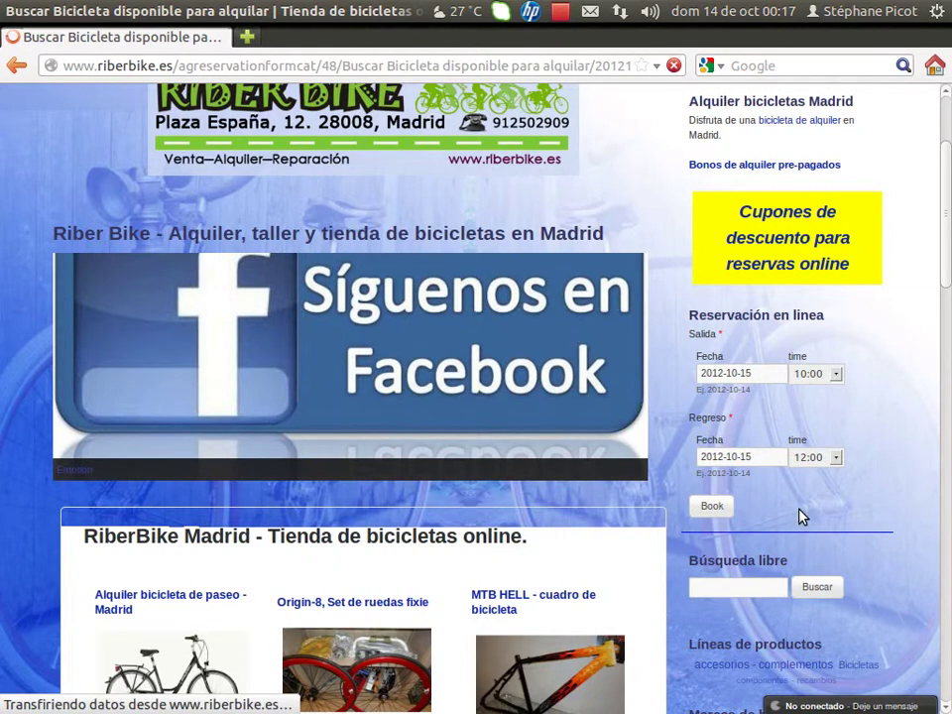
# Step: Check the booking period and add the mountain bike rental (ALQ-BTM-01) to the cart
pyautogui.scroll(-5, 634, 406)
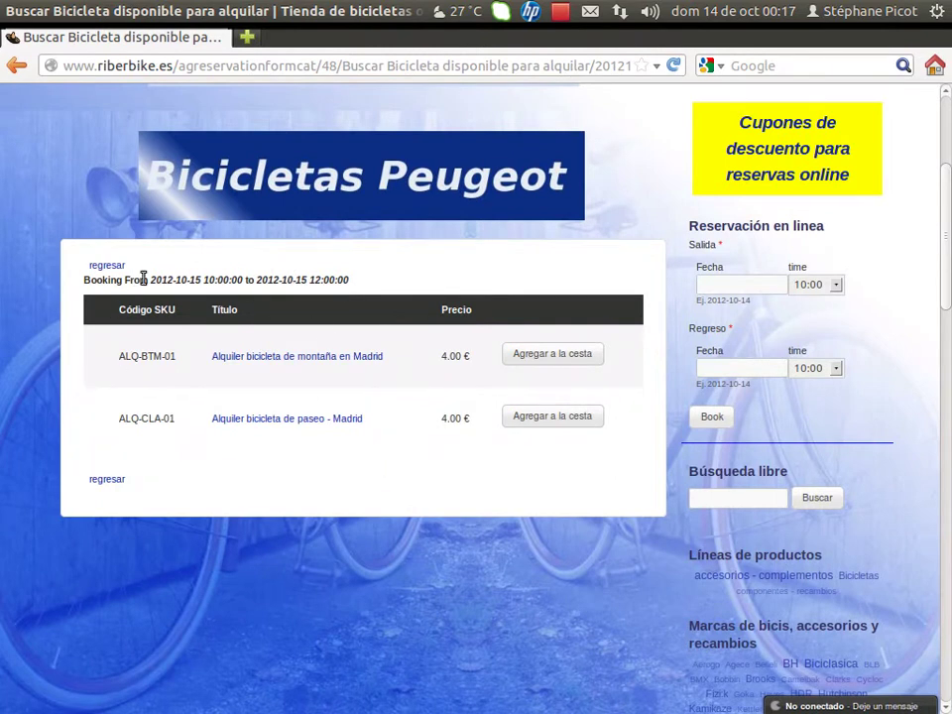
pyautogui.moveTo(218, 281); pyautogui.dragTo(369, 288)
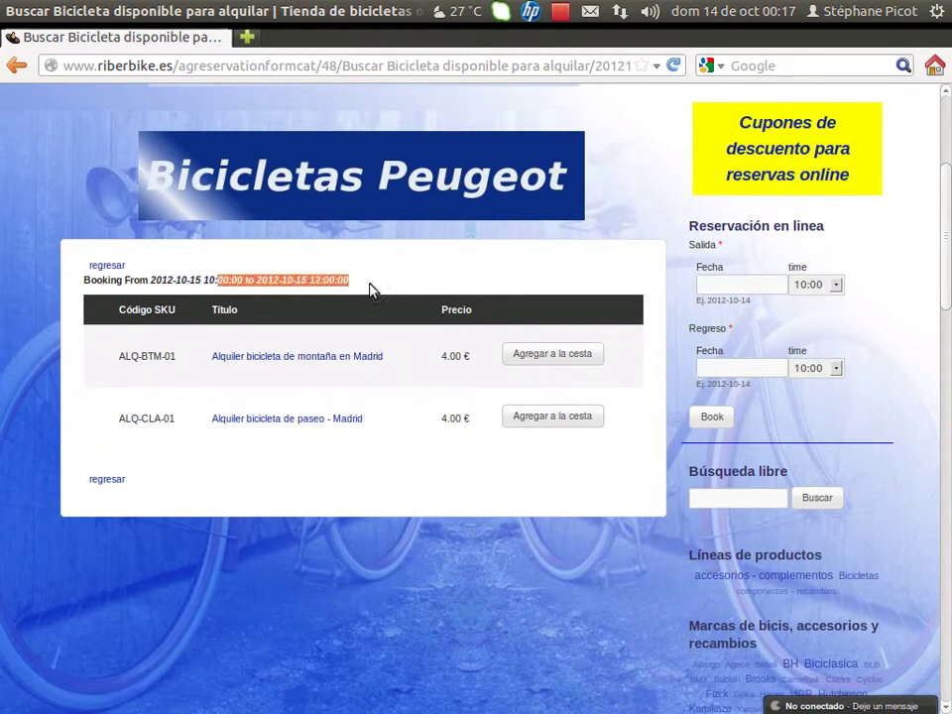
pyautogui.click(403, 290)
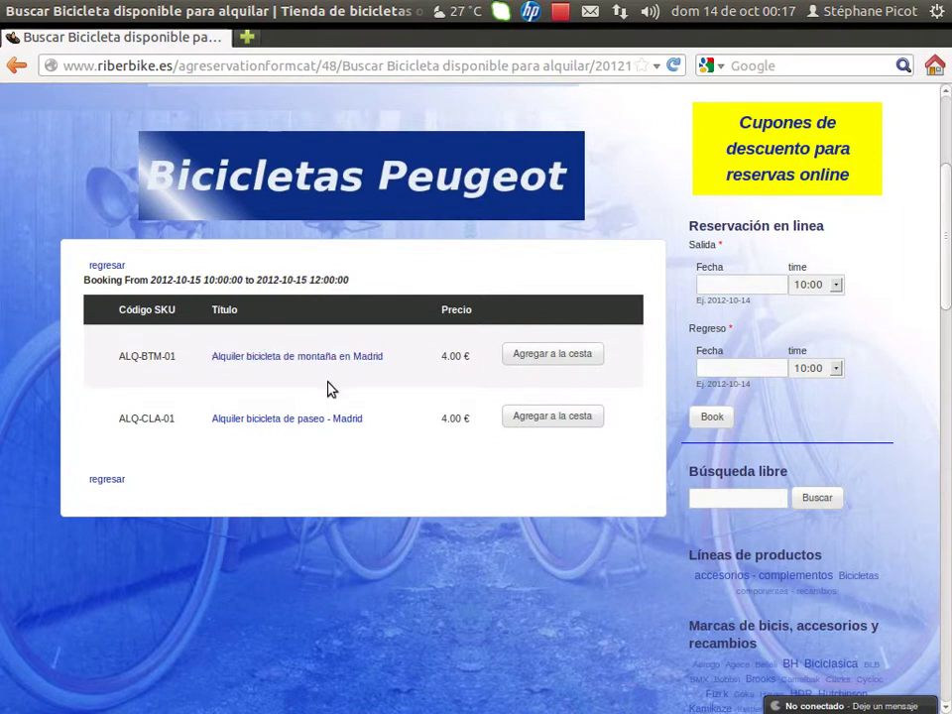
pyautogui.click(548, 356)
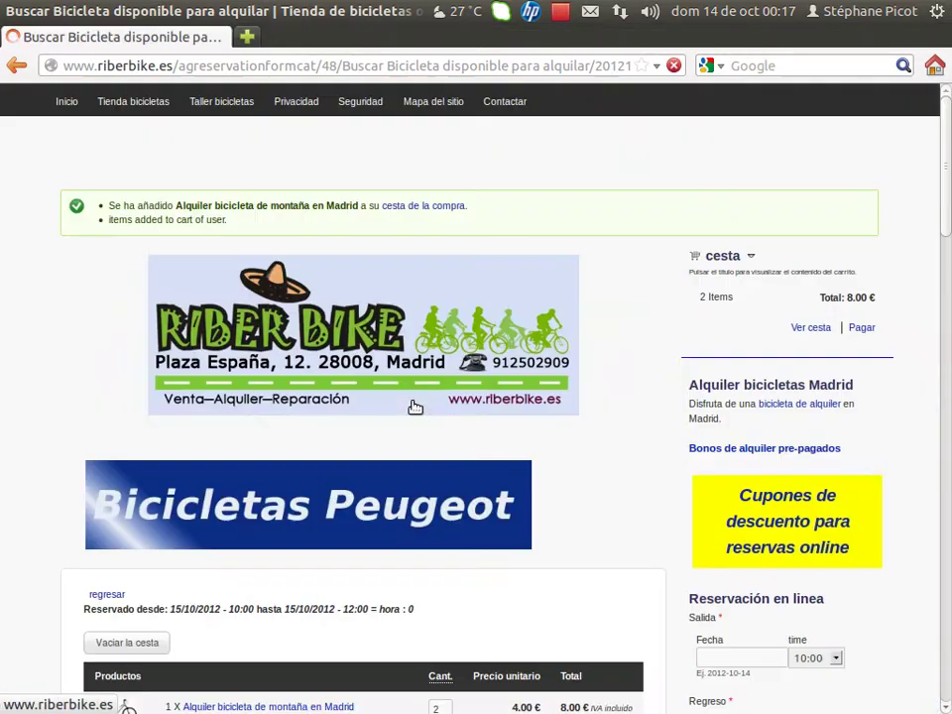
# Step: Add the city bike rental "Alquiler bicicleta de paseo - Madrid" to the cart twice
pyautogui.scroll(-8, 628, 453)
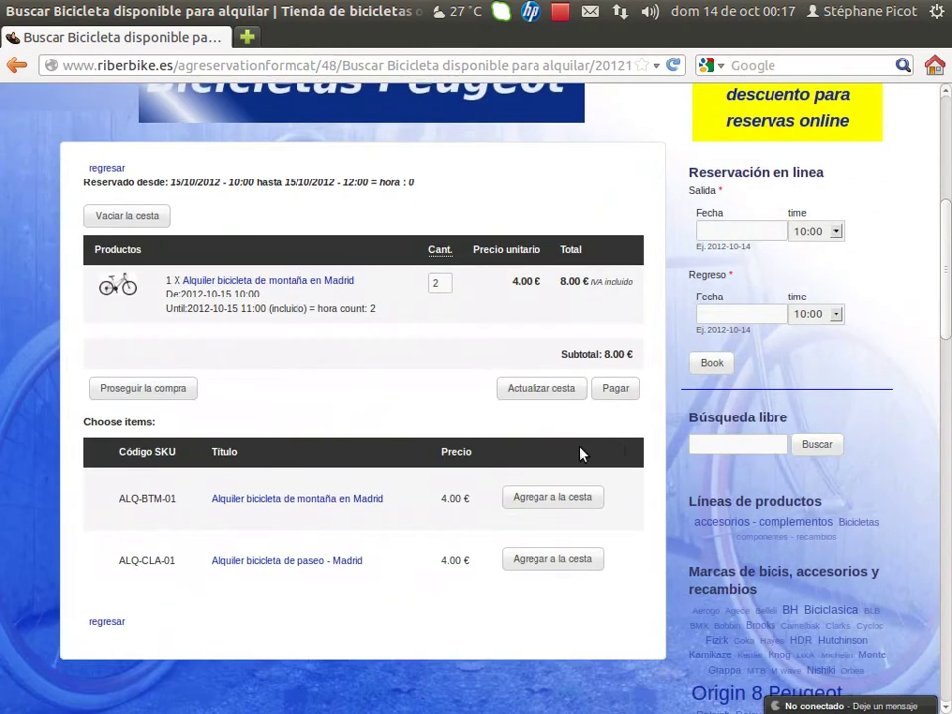
pyautogui.click(552, 543)
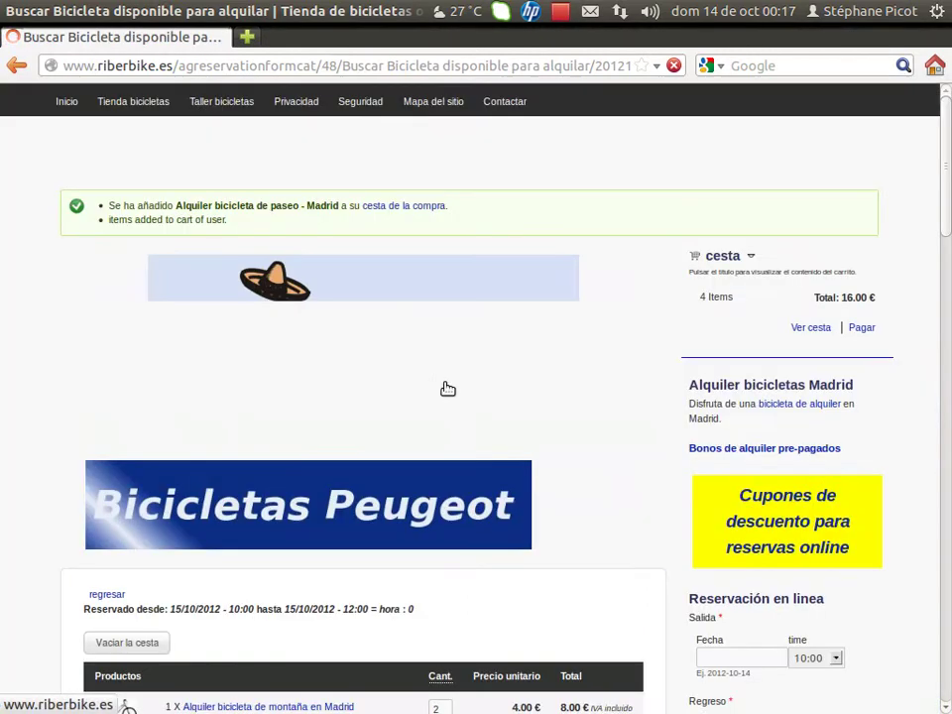
pyautogui.scroll(-5, 605, 401)
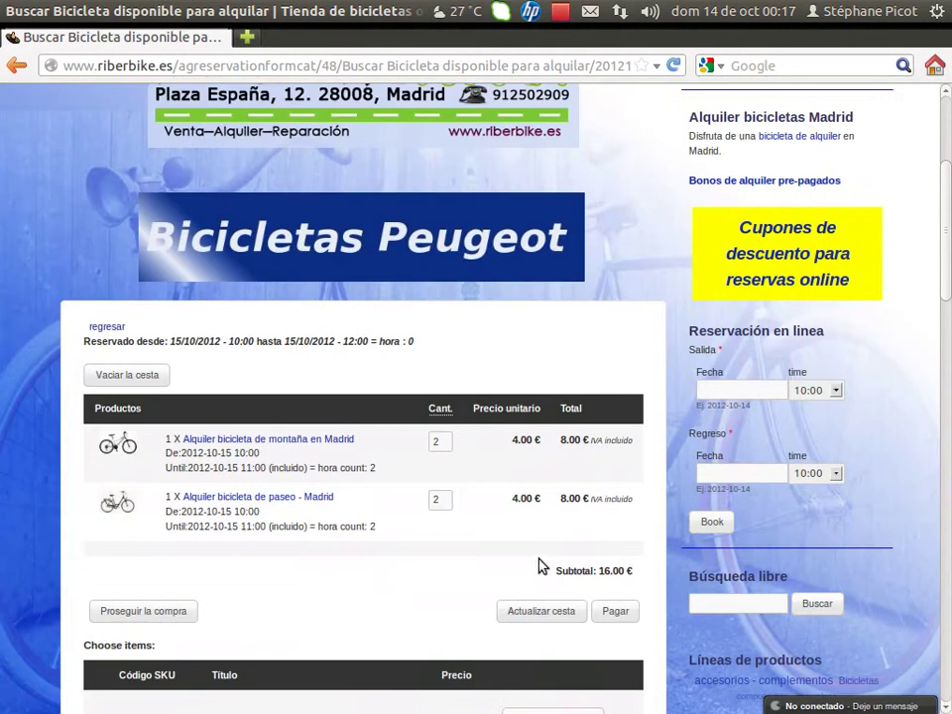
pyautogui.scroll(-4, 525, 585)
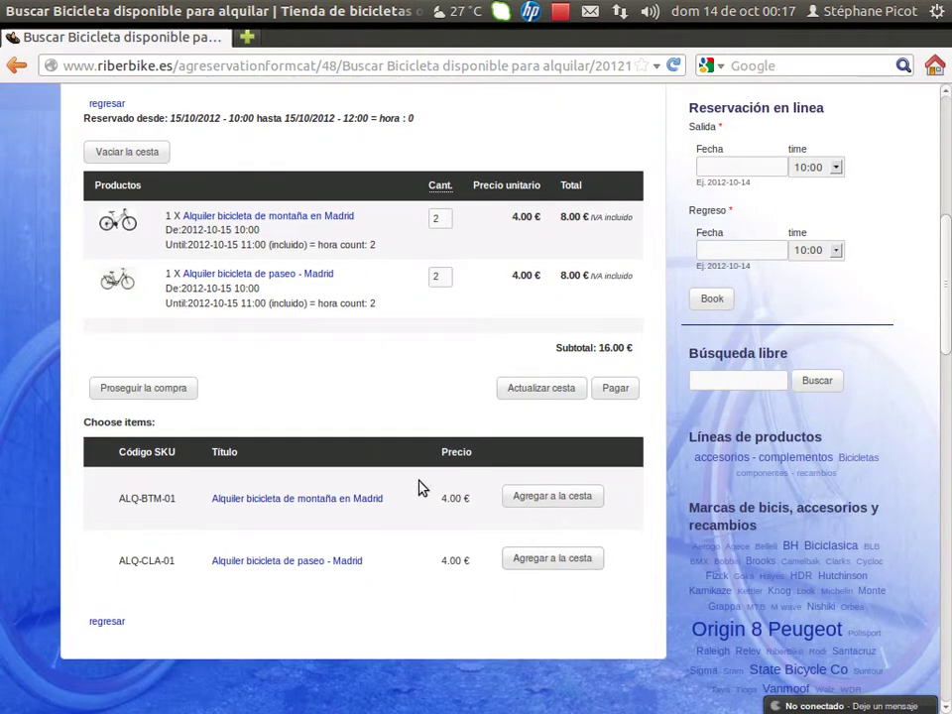
pyautogui.click(535, 558)
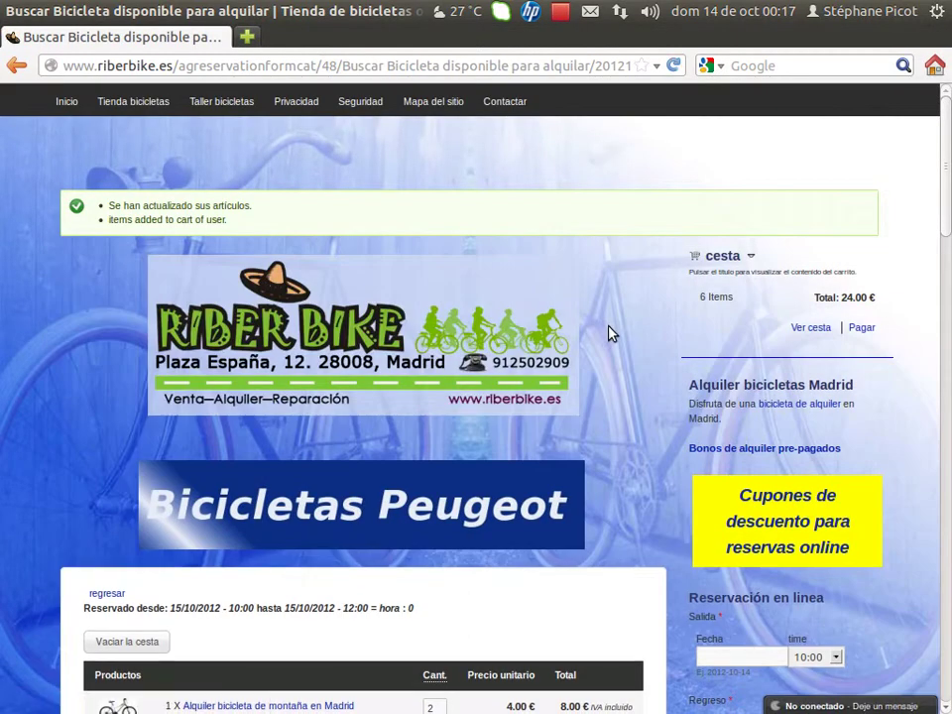
# Step: Examine the reserved bikes, quantities and prices in the cart table and in the expanded cart summary
pyautogui.scroll(-4, 614, 327)
pyautogui.scroll(-2, 619, 315)
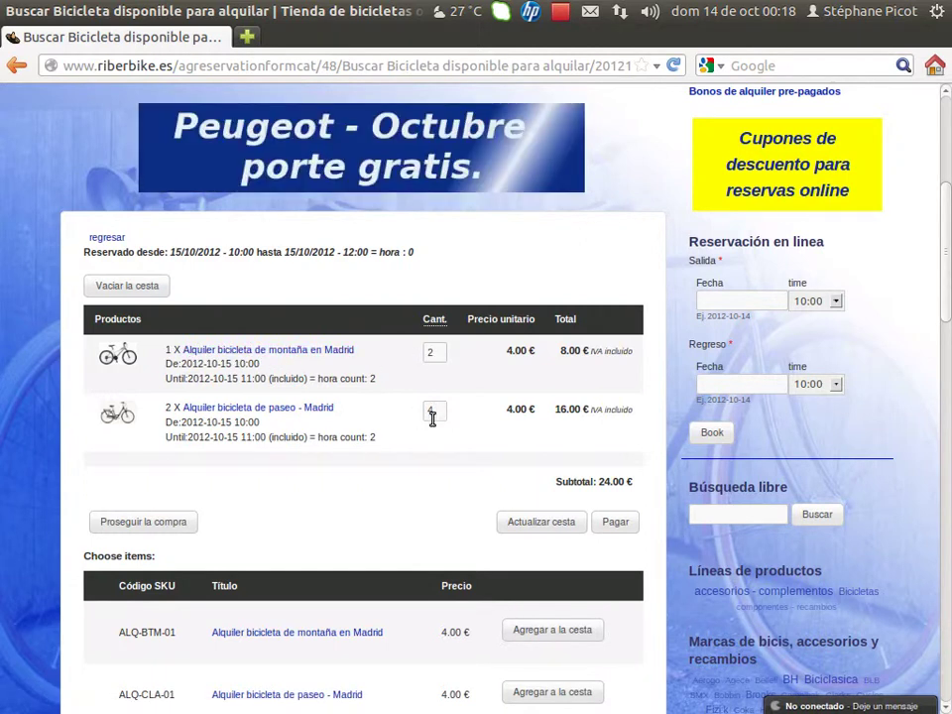
pyautogui.scroll(-4, 432, 416)
pyautogui.scroll(2, 432, 421)
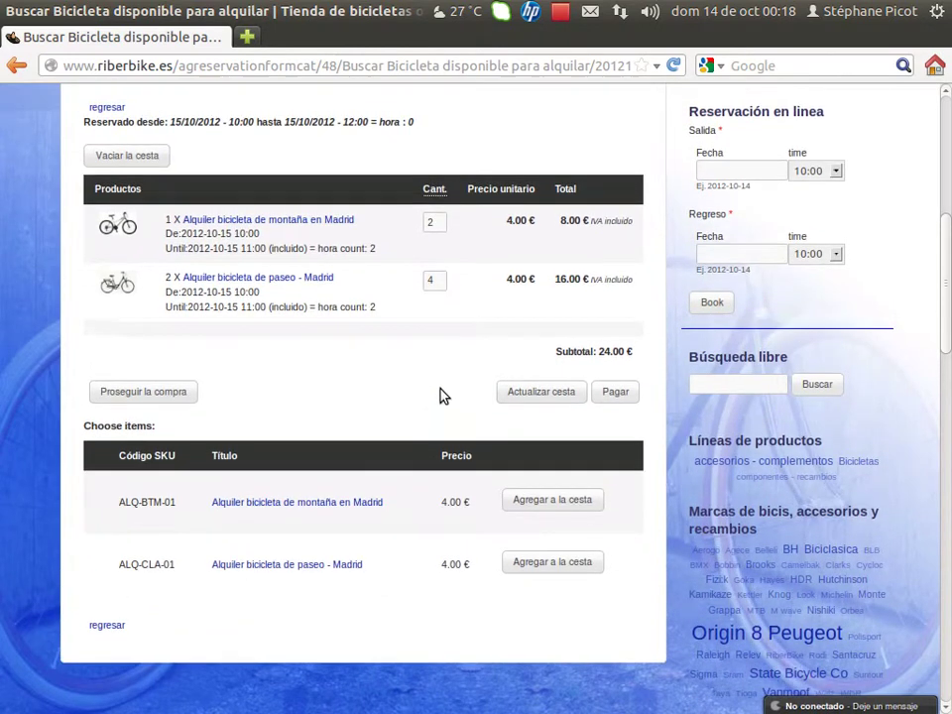
pyautogui.scroll(5, 443, 400)
pyautogui.scroll(2, 639, 302)
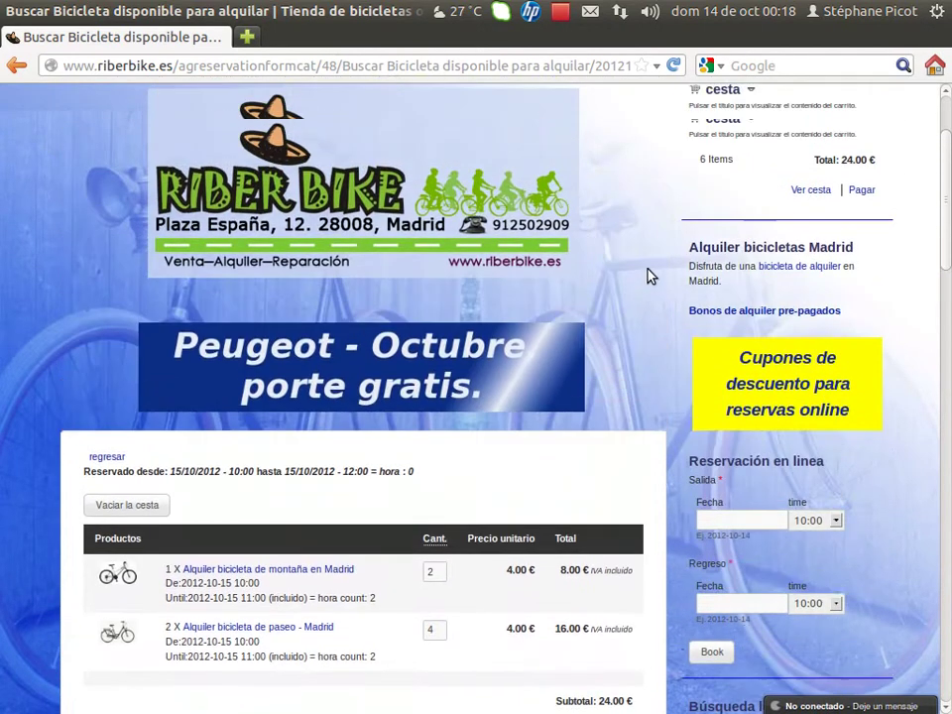
pyautogui.click(762, 127)
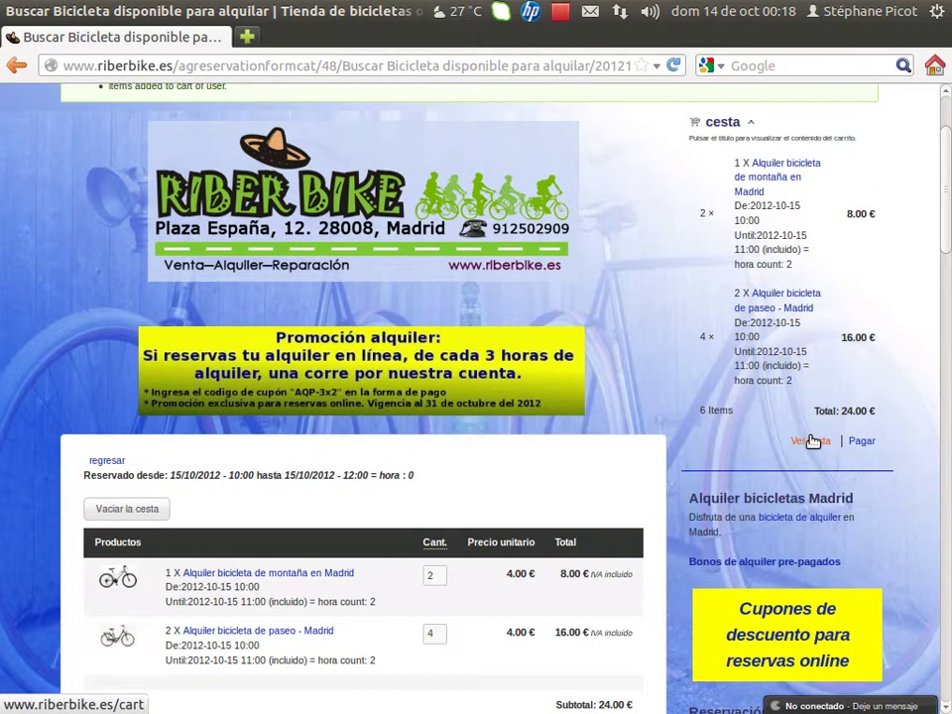
pyautogui.scroll(-5, 684, 367)
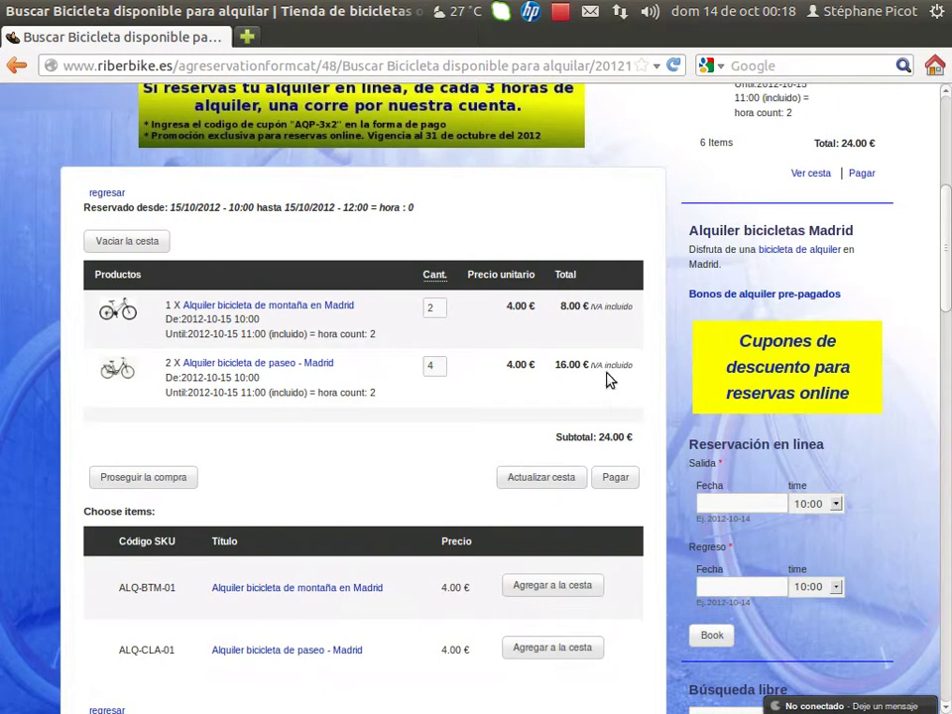
# Step: Proceed to checkout and review the cart contents, the e-mail fields and the optional new-account instructions
pyautogui.click(619, 478)
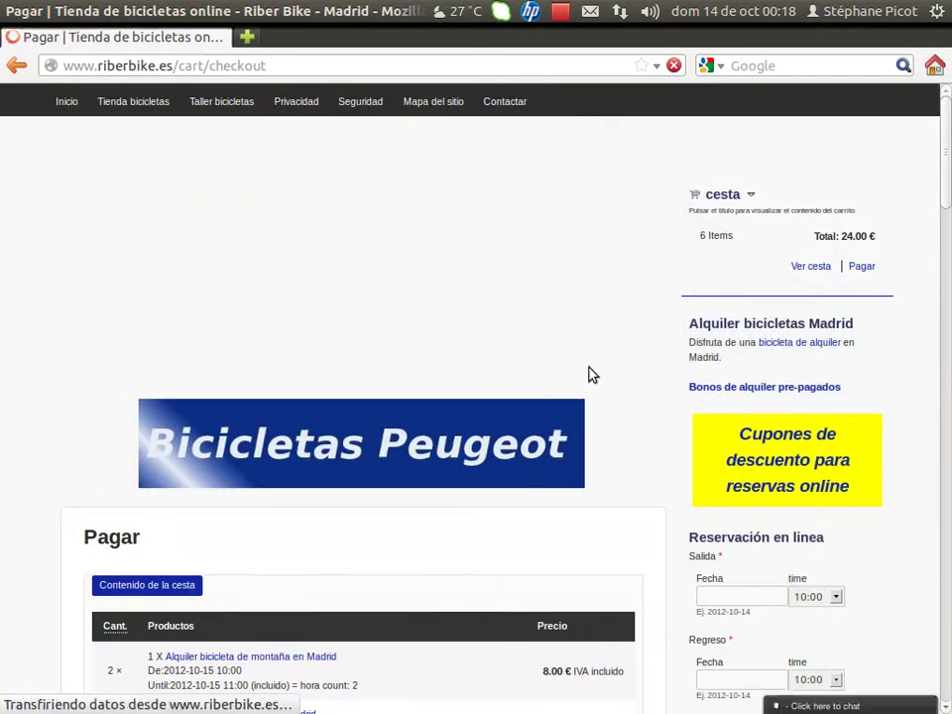
pyautogui.scroll(-5, 591, 369)
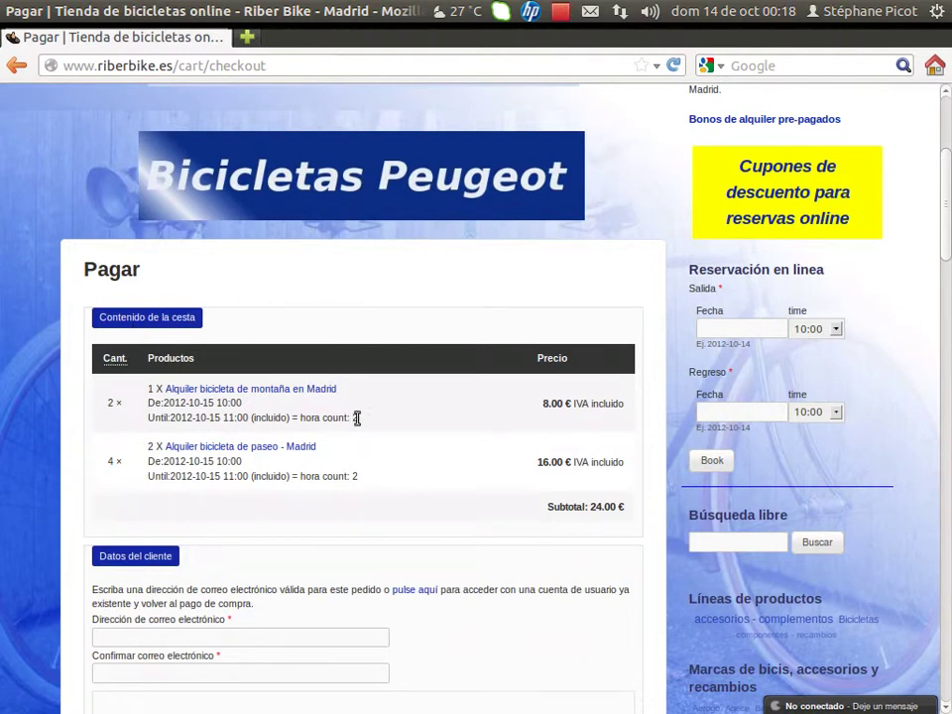
pyautogui.scroll(-2, 462, 424)
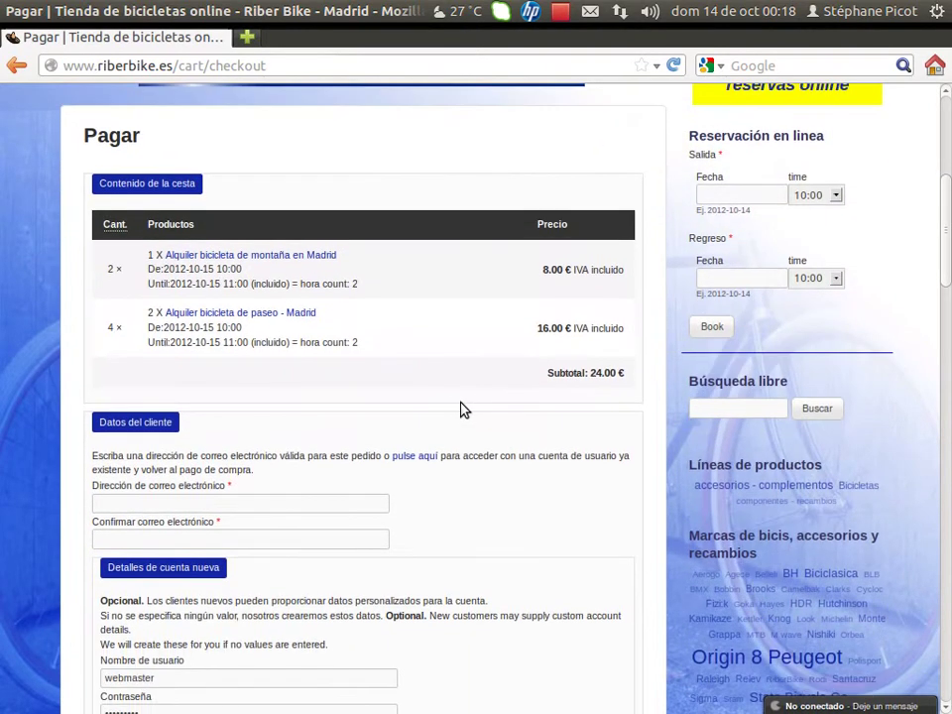
pyautogui.scroll(-2, 452, 411)
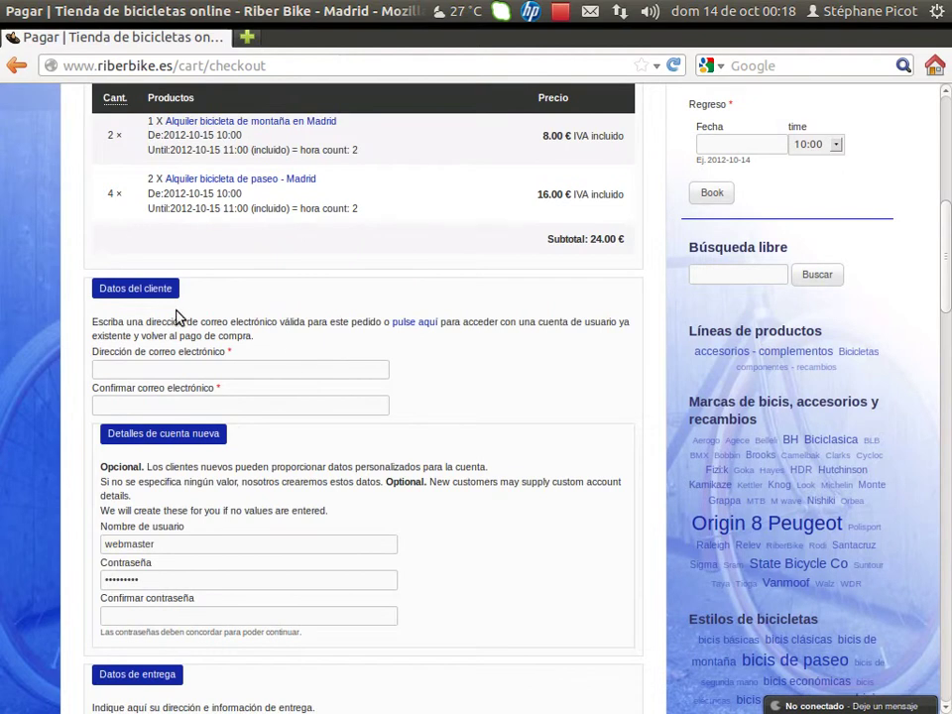
pyautogui.click(155, 370)
pyautogui.moveTo(100, 468); pyautogui.dragTo(377, 519)
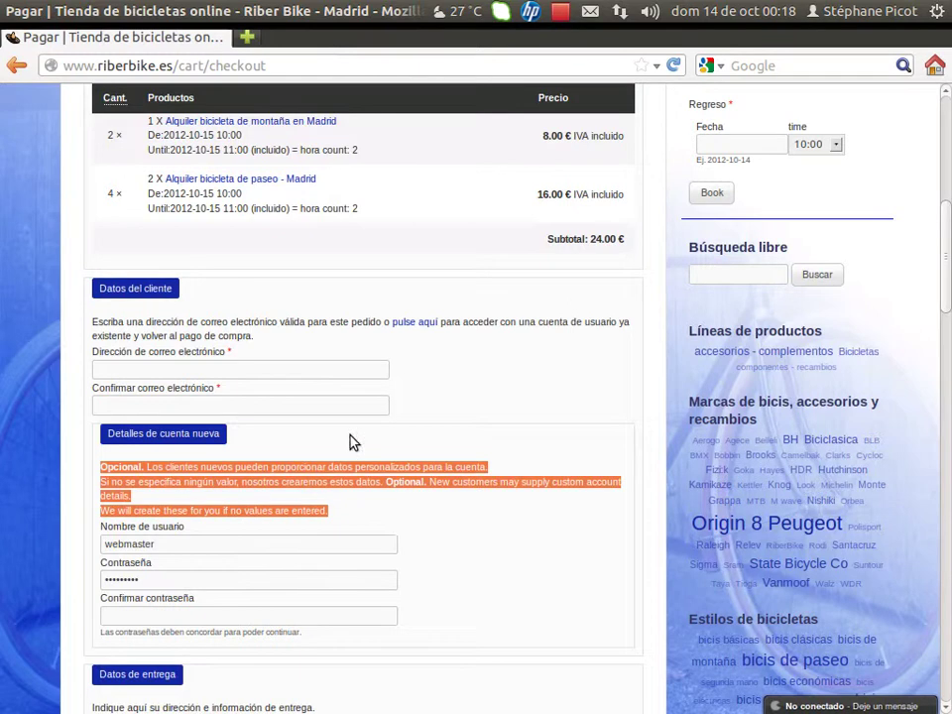
pyautogui.click(387, 366)
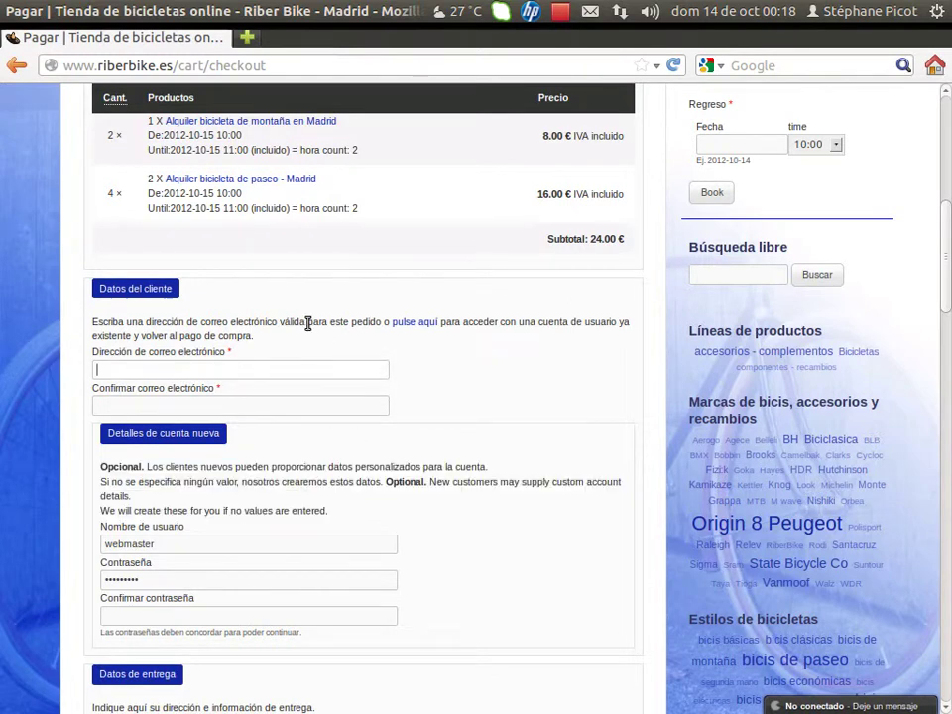
# Step: Open the existing-customer login from checkout and sign in with the prefilled account credentials
pyautogui.click(414, 325)
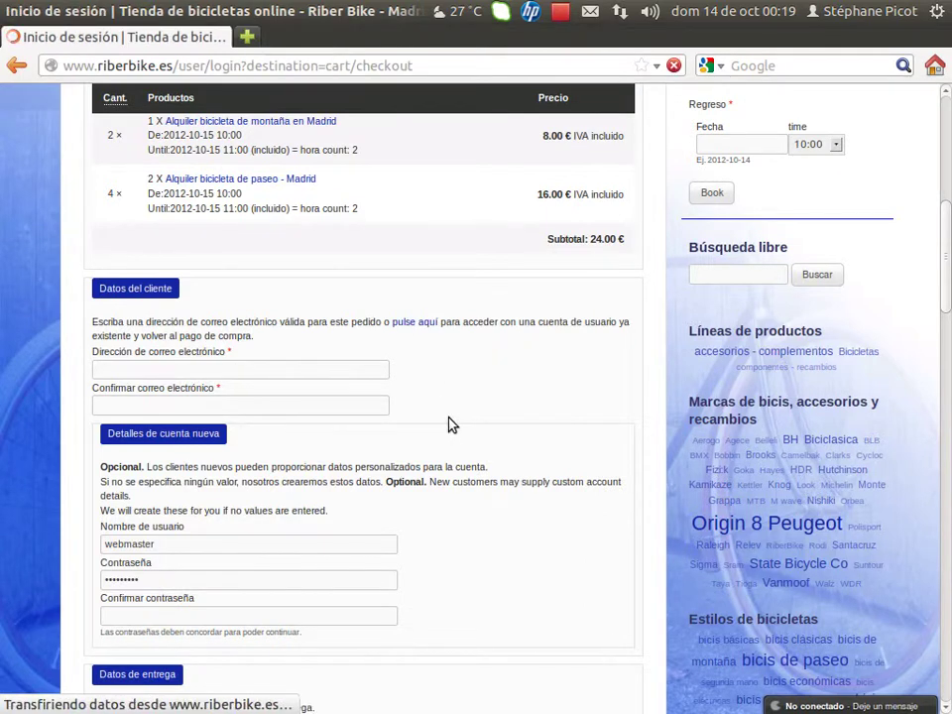
pyautogui.scroll(-3, 451, 526)
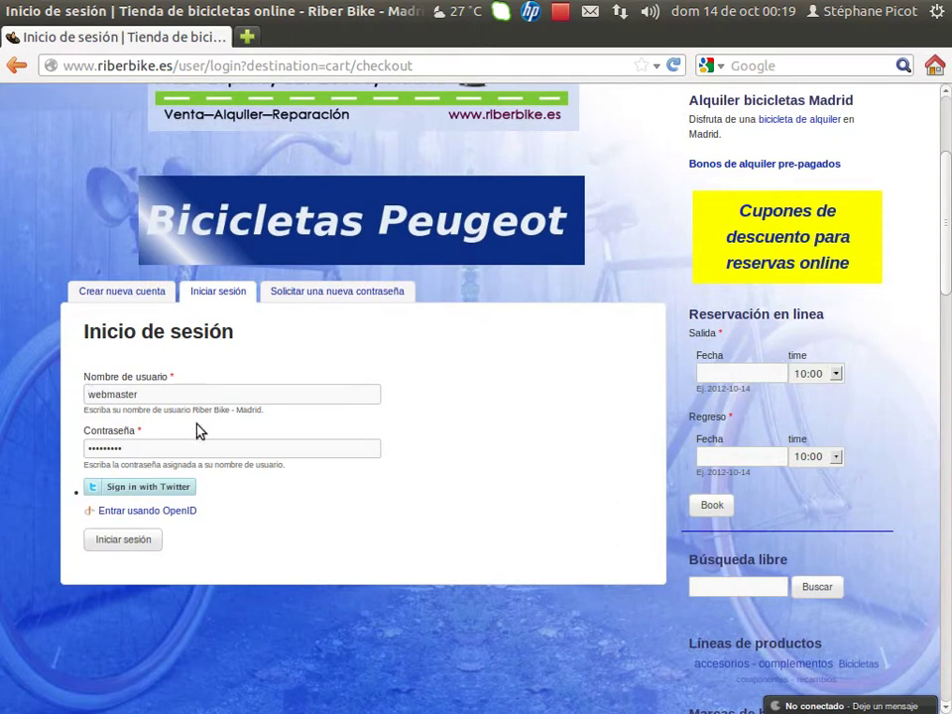
pyautogui.click(123, 545)
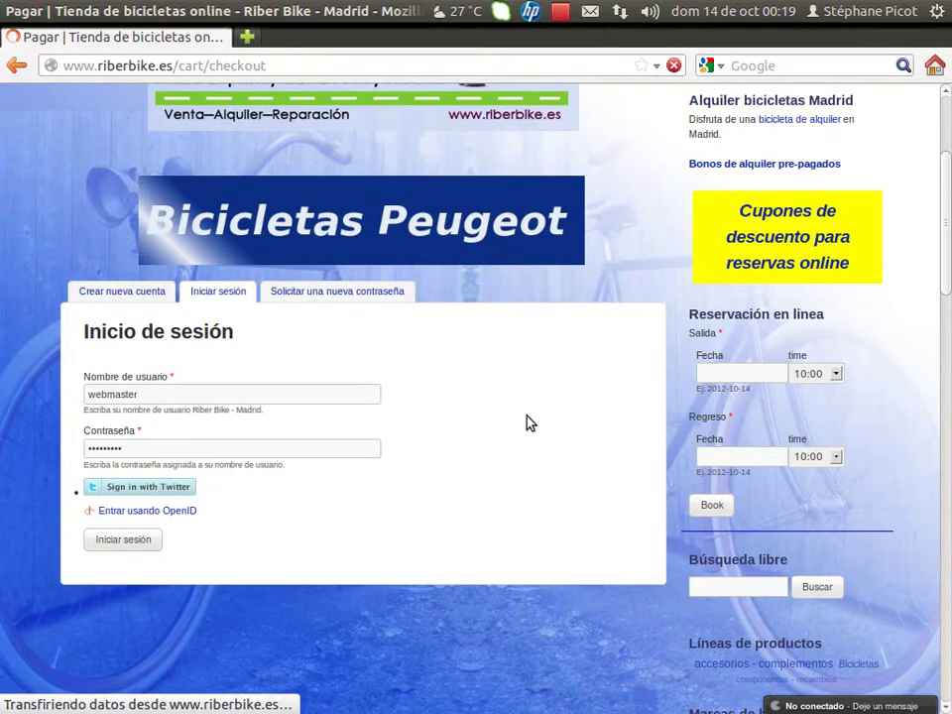
# Step: Fill in the customer's first name, last name and street address in the delivery details, leaving the company blank
pyautogui.scroll(-10, 608, 424)
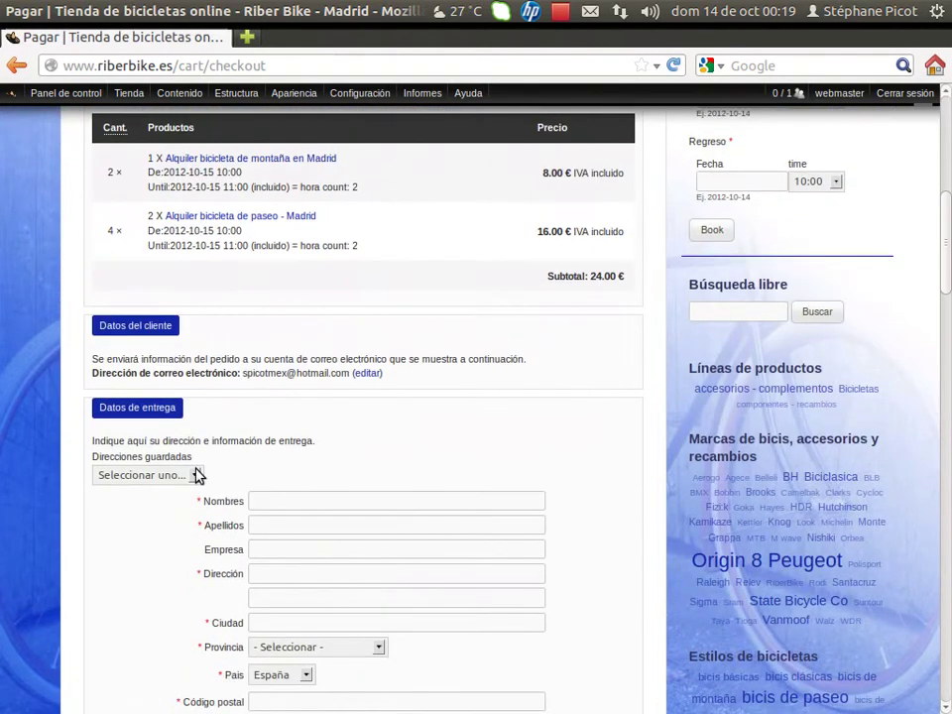
pyautogui.click(196, 476)
pyautogui.click(202, 477)
pyautogui.click(323, 501)
pyautogui.click(323, 501)
pyautogui.click(321, 518)
pyautogui.click(321, 530)
pyautogui.click(322, 553)
pyautogui.click(305, 578)
pyautogui.click(314, 592)
# Step: Set both the city and the province of the delivery address to Madrid
pyautogui.click(318, 624)
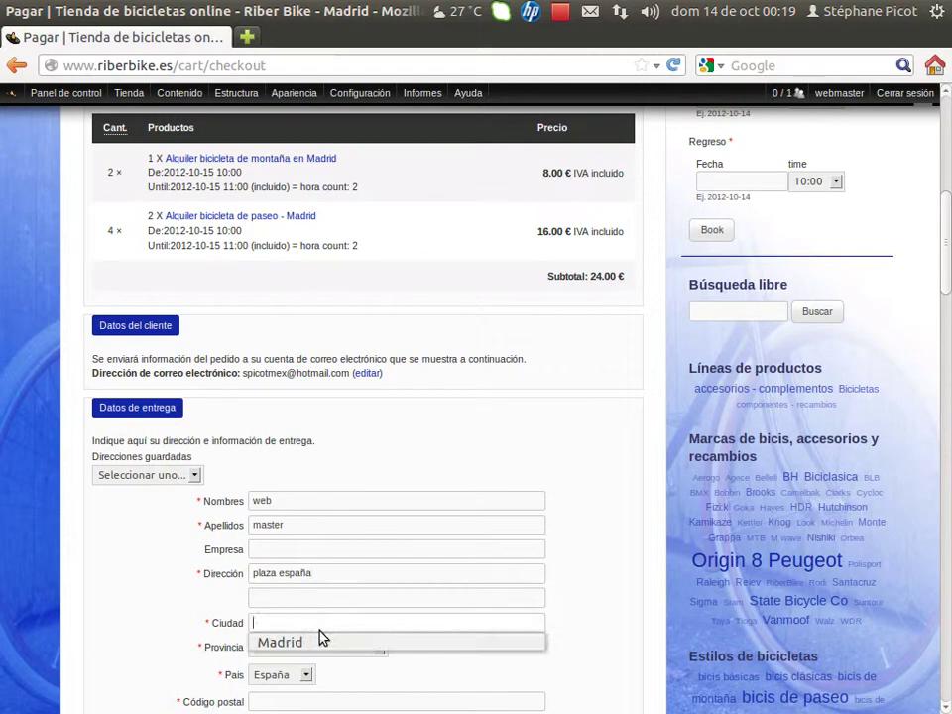
pyautogui.click(319, 641)
pyautogui.click(318, 648)
pyautogui.scroll(-5, 369, 545)
pyautogui.scroll(-4, 367, 536)
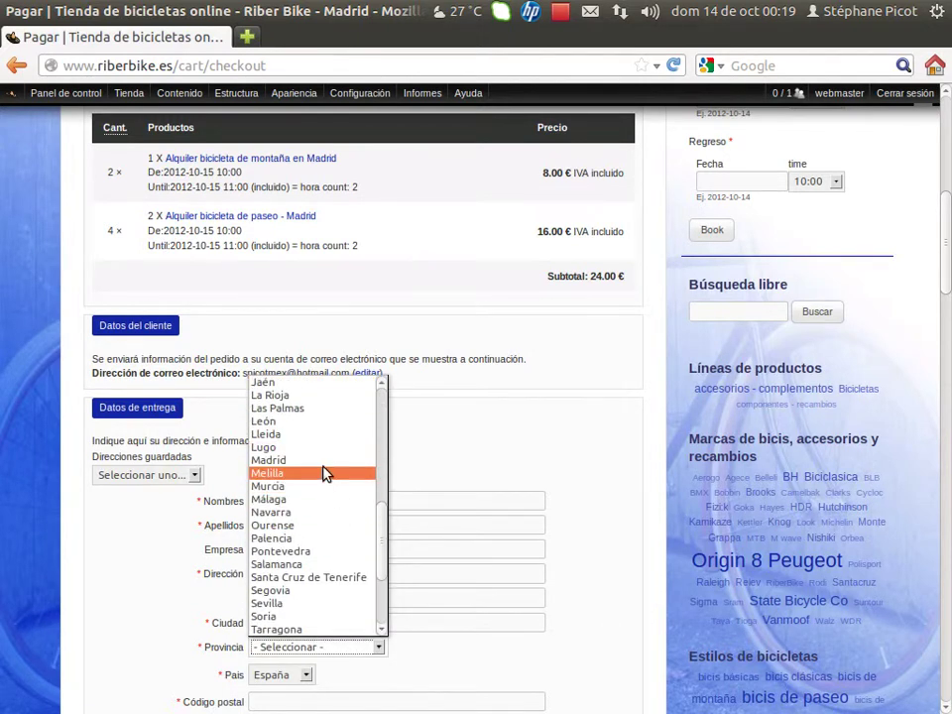
pyautogui.click(320, 460)
pyautogui.scroll(-3, 472, 648)
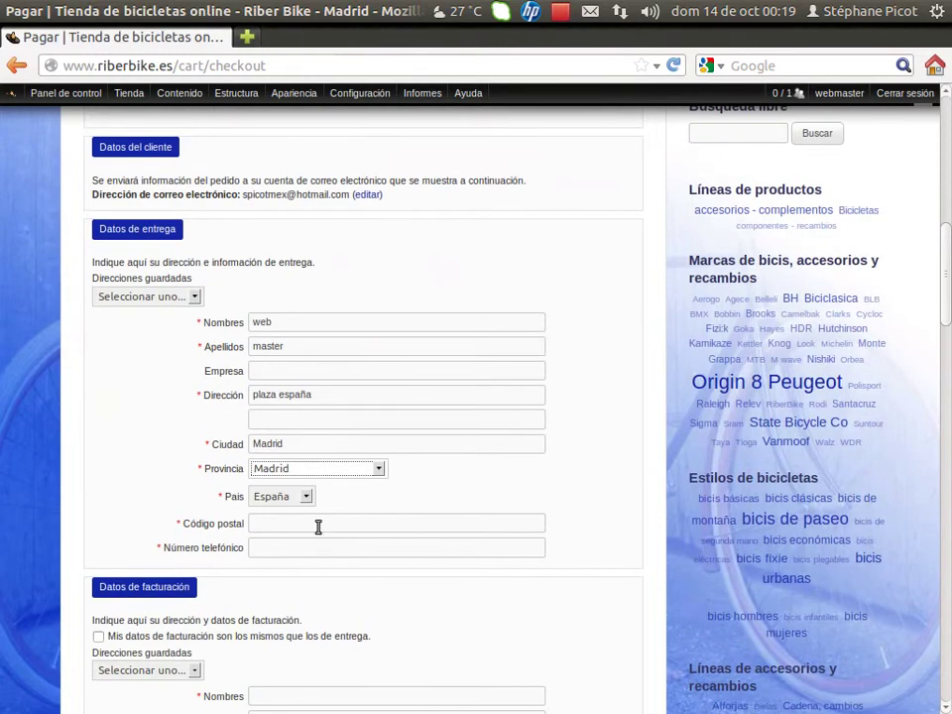
# Step: Enter the postal code and the customer's phone number in the delivery details
pyautogui.click(308, 523)
pyautogui.click(315, 539)
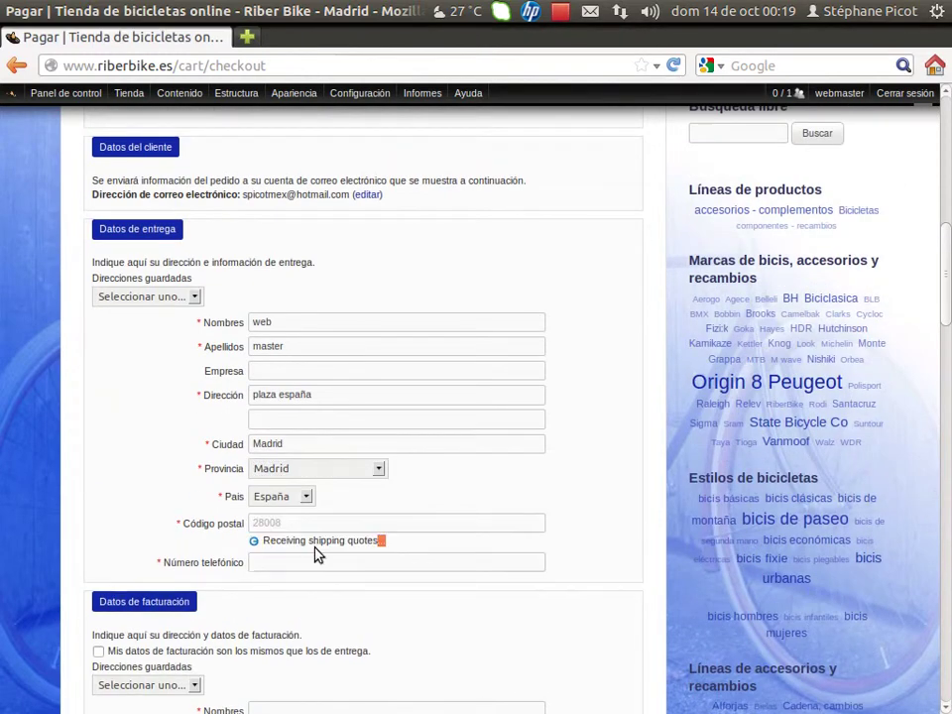
pyautogui.click(331, 546)
pyautogui.click(331, 569)
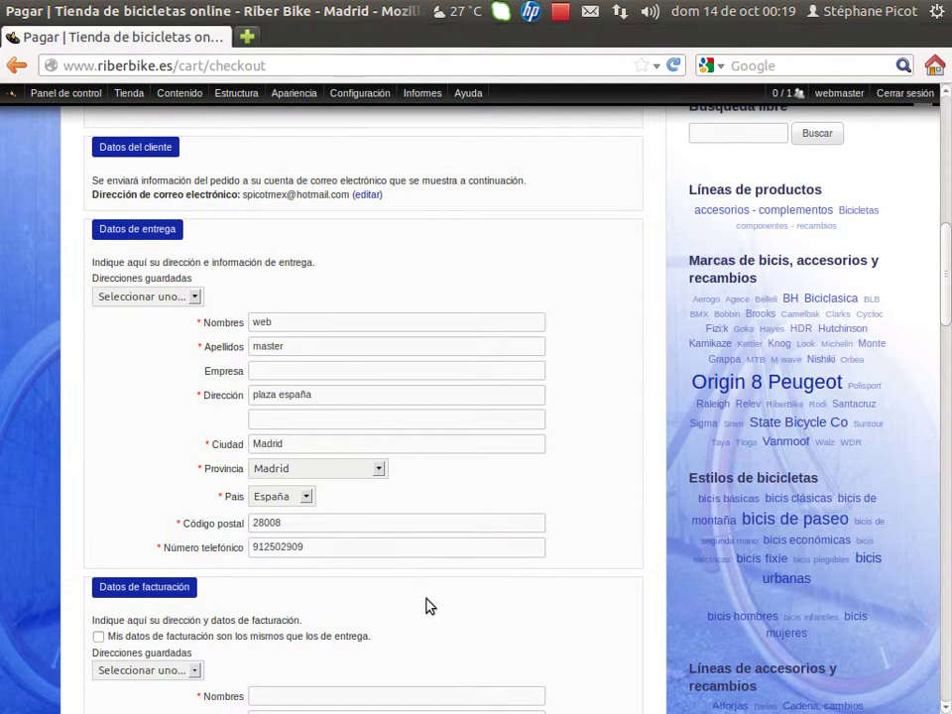
# Step: Set the billing details to be the same as the delivery details
pyautogui.scroll(-4, 427, 580)
pyautogui.scroll(2, 429, 552)
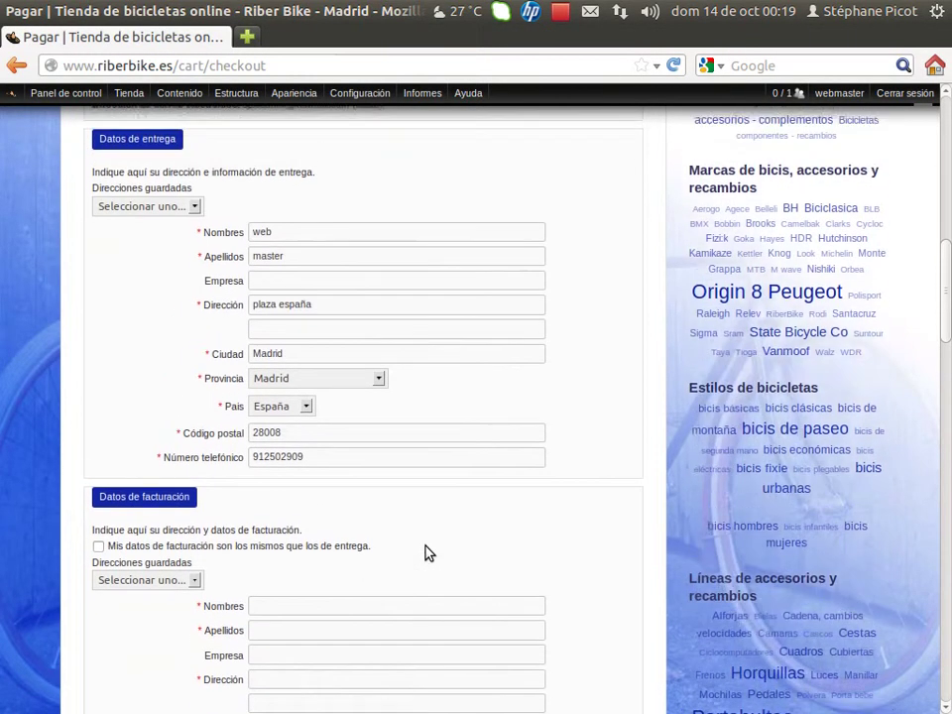
pyautogui.scroll(1, 424, 552)
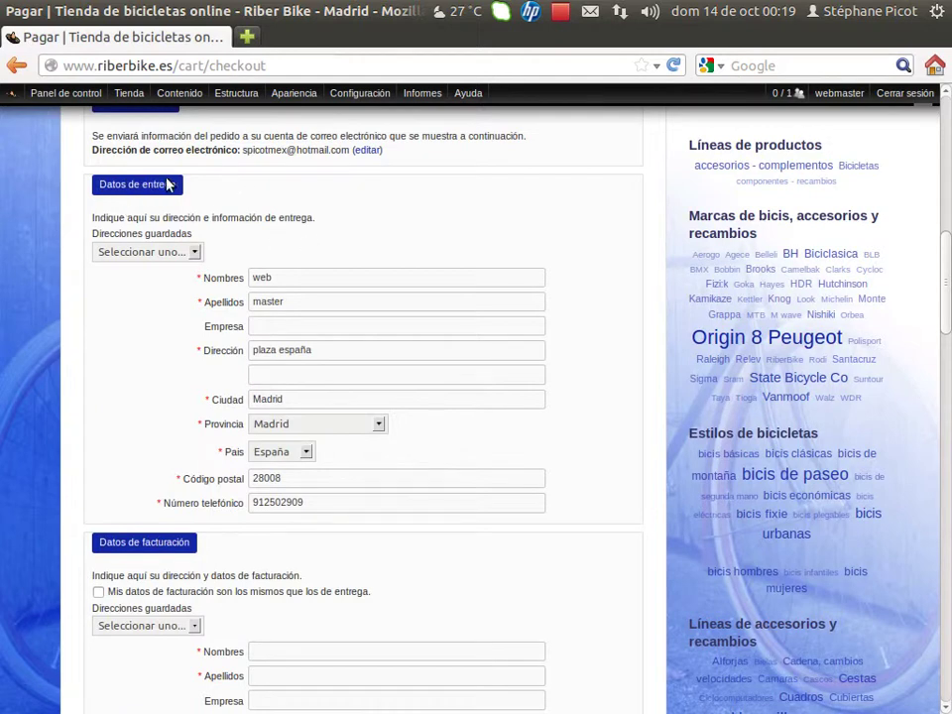
pyautogui.scroll(-1, 183, 355)
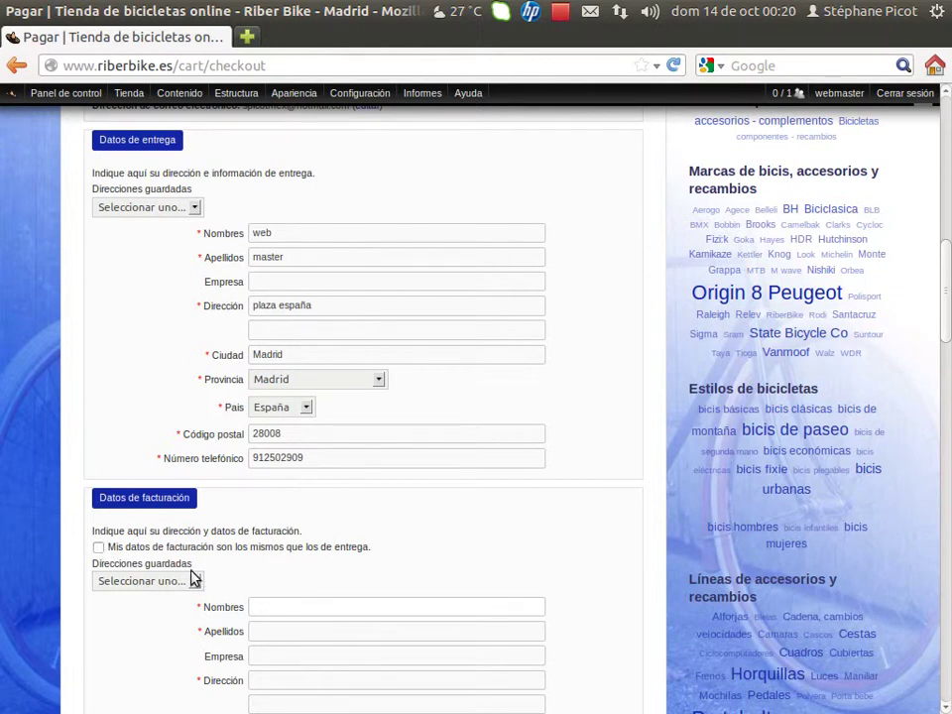
pyautogui.click(99, 548)
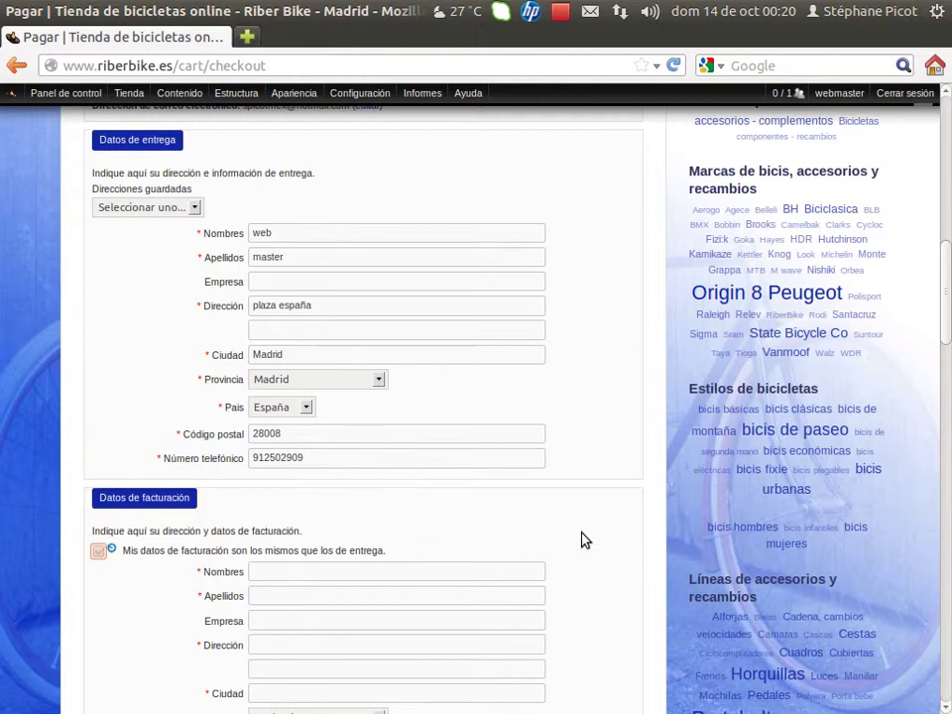
# Step: Apply the coupon code AQP-3x2 to the order and check the discount and the payment options
pyautogui.scroll(-4, 584, 541)
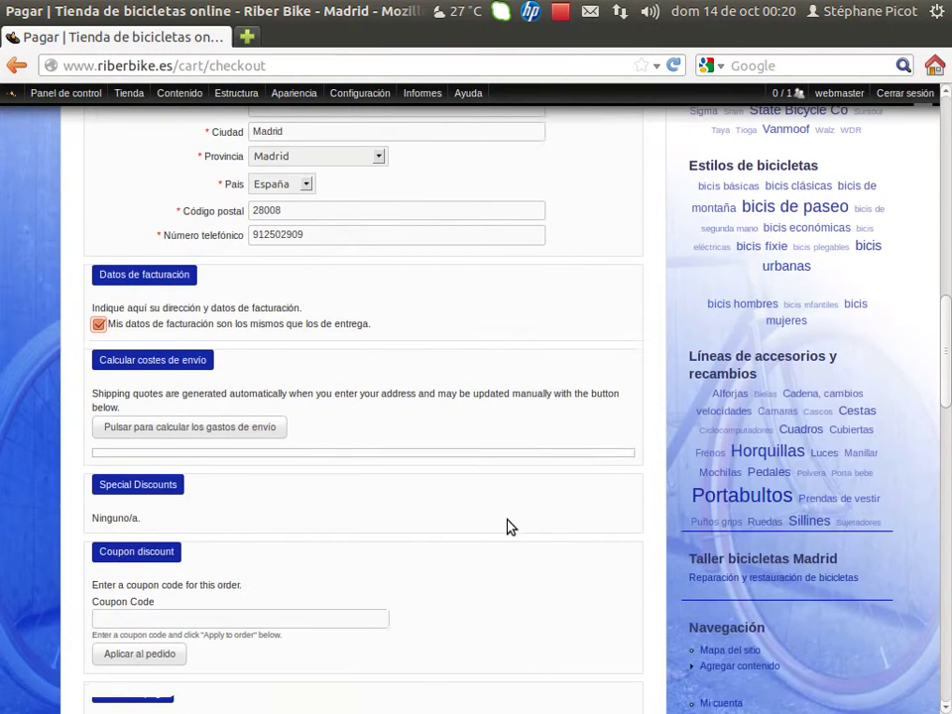
pyautogui.scroll(-2, 475, 523)
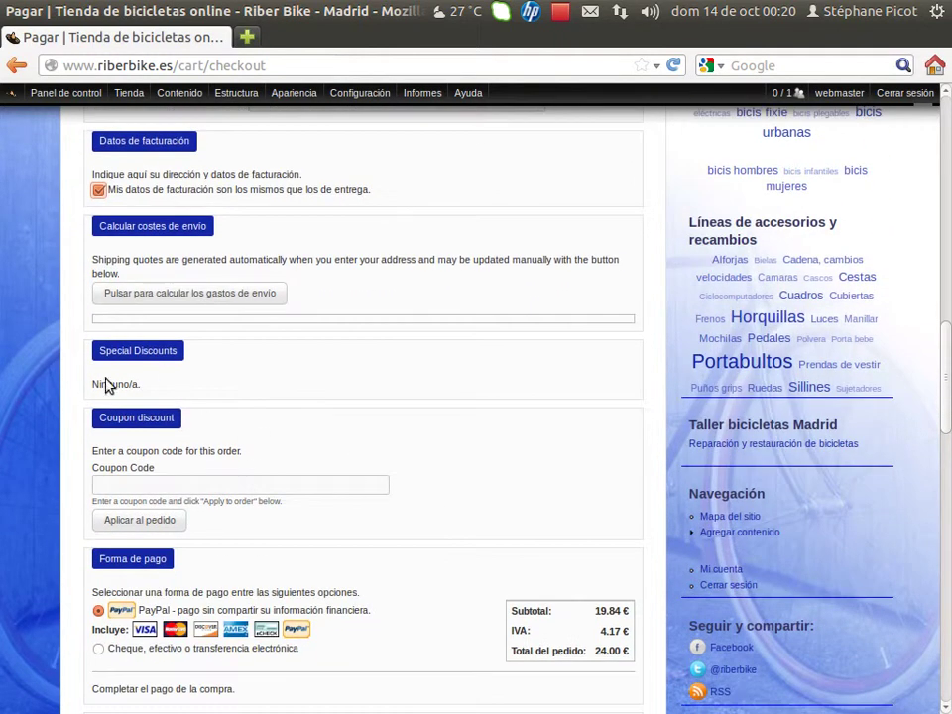
pyautogui.click(132, 486)
pyautogui.scroll(-3, 592, 541)
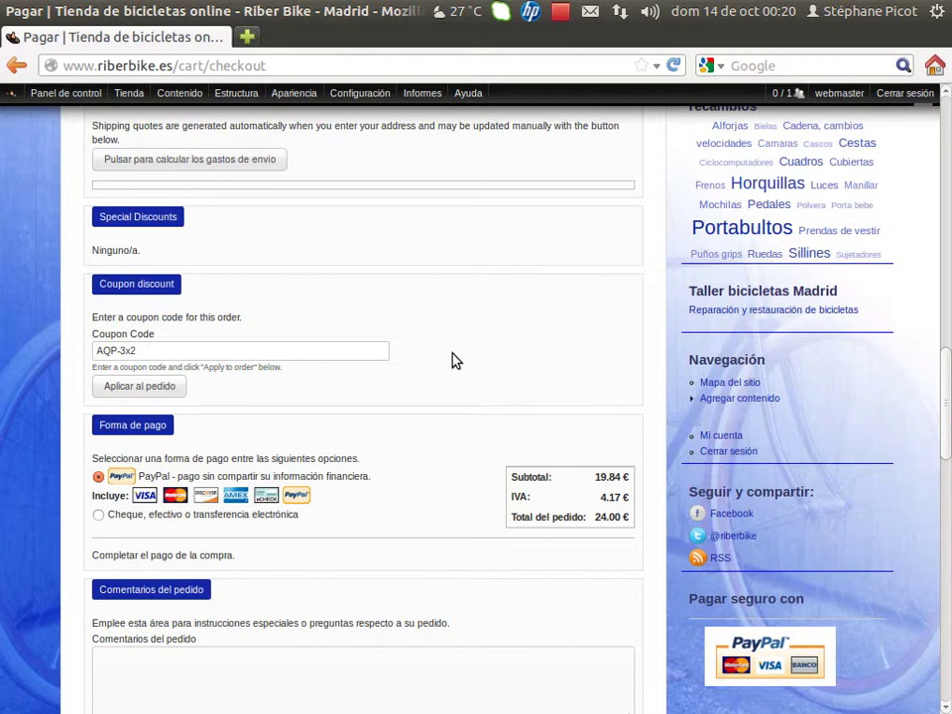
pyautogui.click(154, 390)
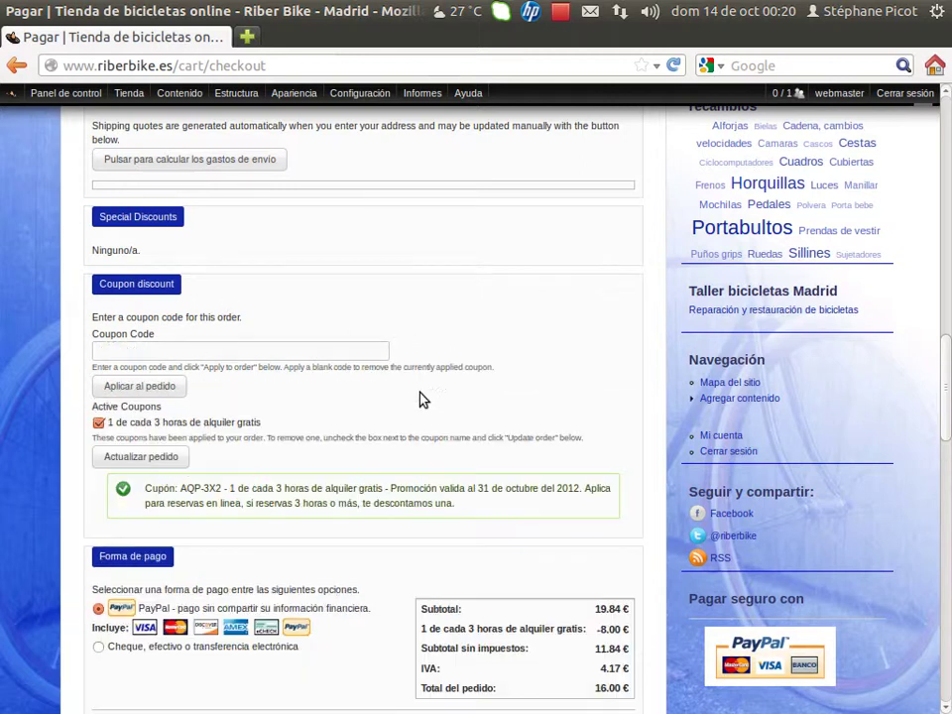
pyautogui.scroll(-3, 595, 526)
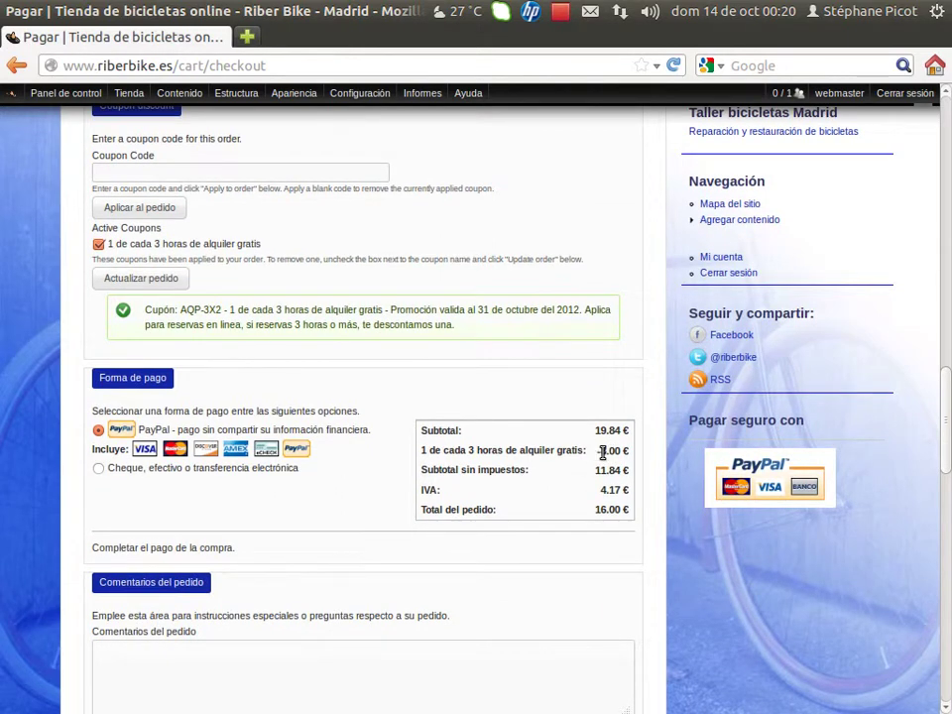
pyautogui.moveTo(599, 451); pyautogui.dragTo(634, 457)
pyautogui.scroll(-2, 366, 450)
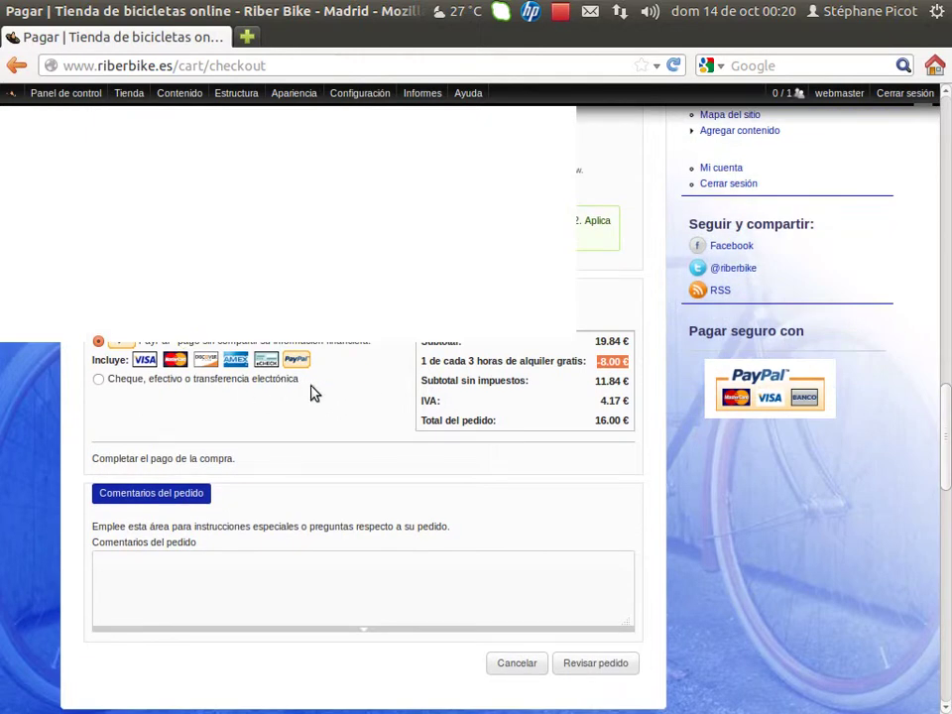
pyautogui.scroll(3, 392, 412)
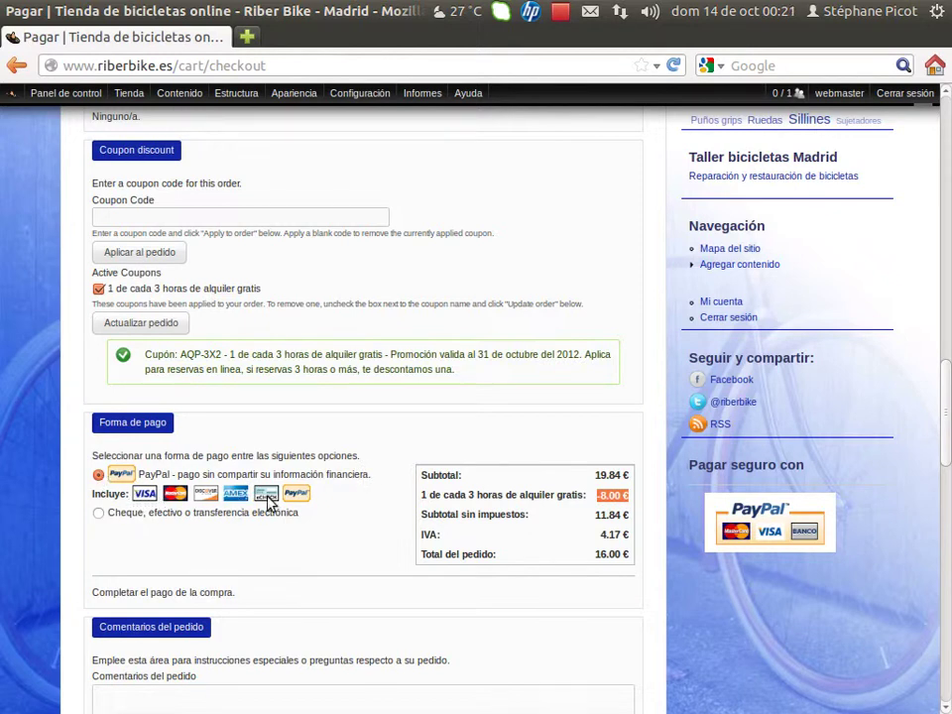
# Step: Add the order comment "test alquiler" and proceed to the order review with PayPal as the payment method
pyautogui.scroll(-6, 372, 488)
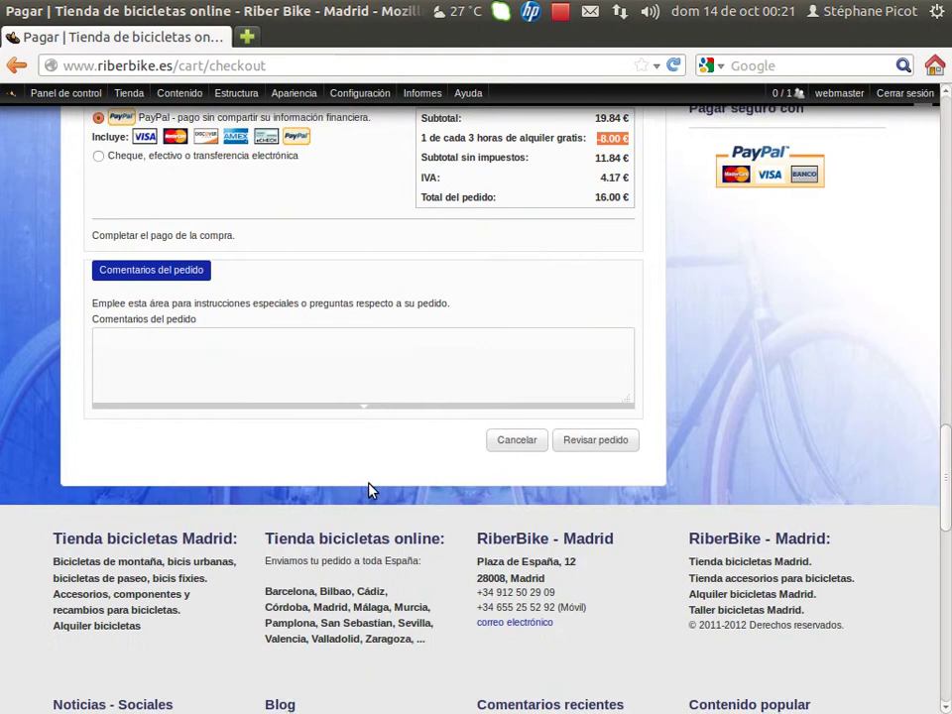
pyautogui.scroll(1, 337, 461)
pyautogui.click(312, 436)
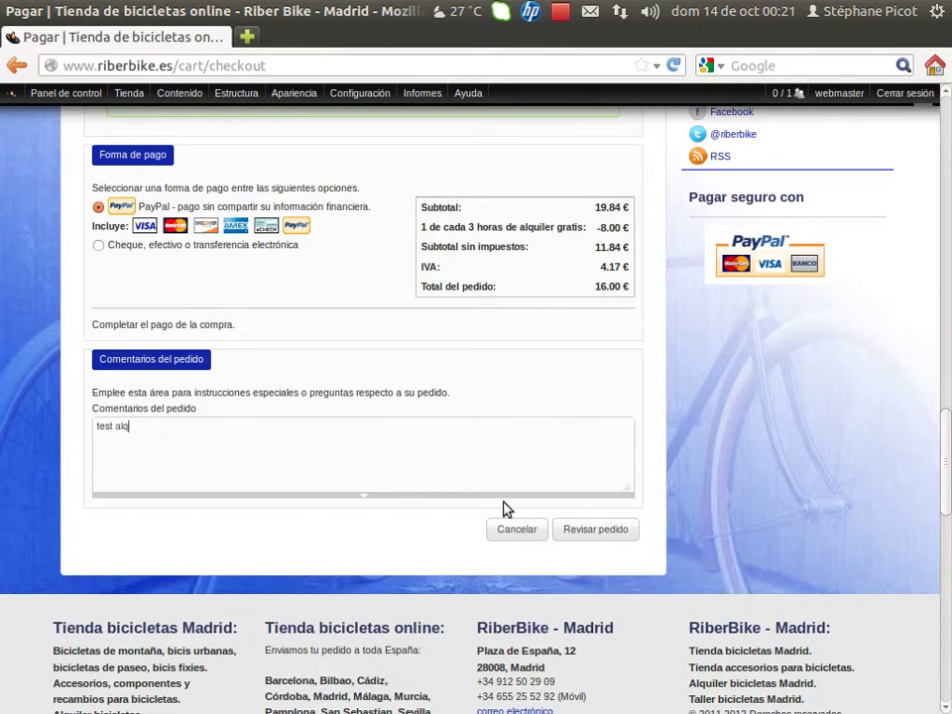
pyautogui.click(600, 530)
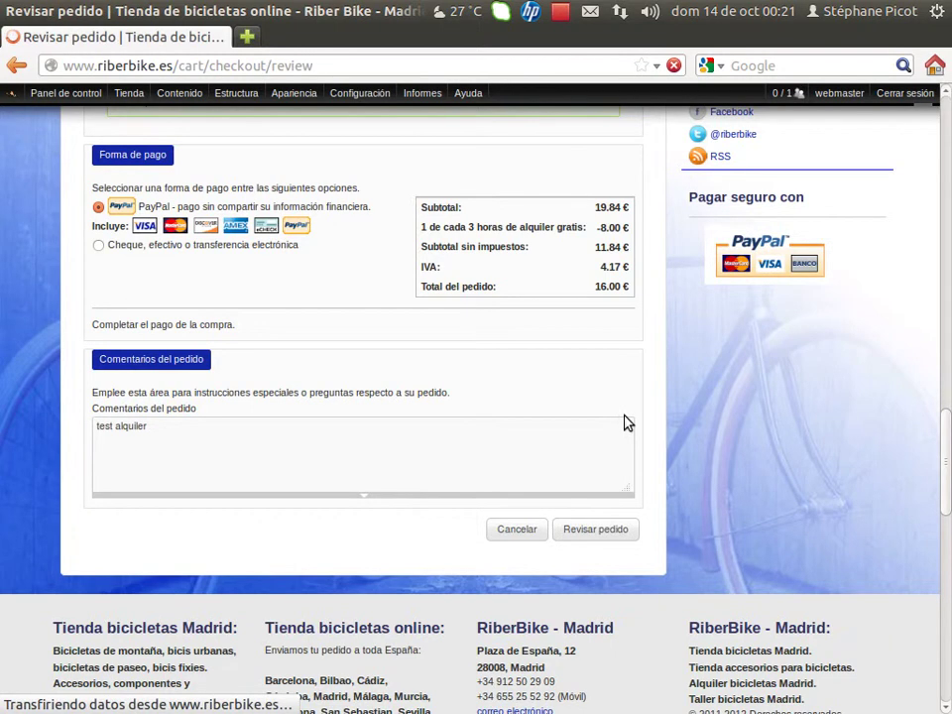
# Step: Check the rental items, customer details and payment summary on the review page, and submit the order
pyautogui.scroll(-5, 635, 426)
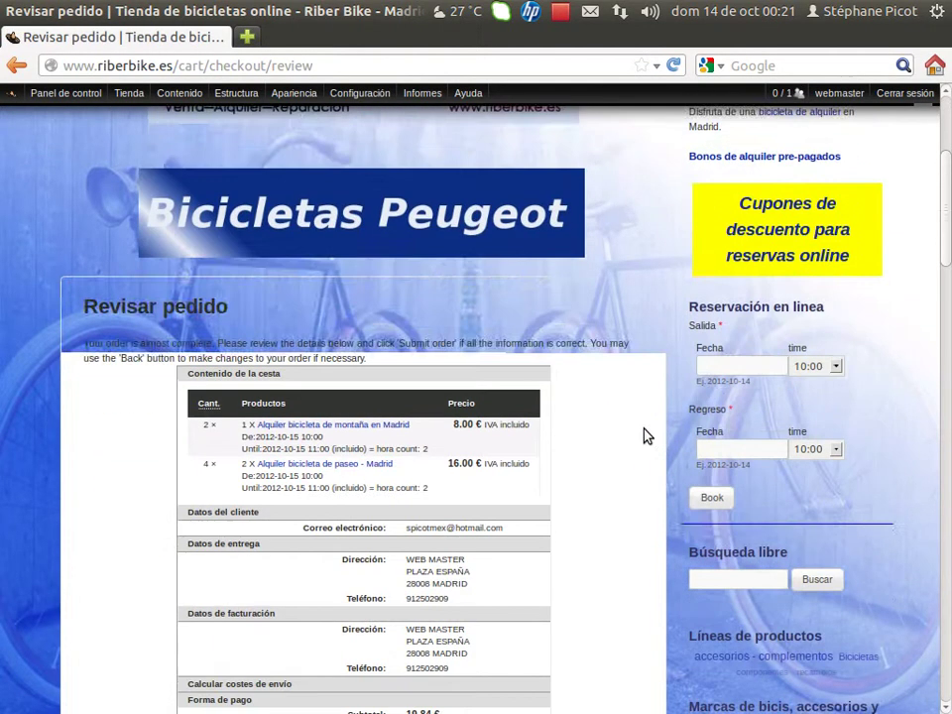
pyautogui.scroll(-3, 639, 434)
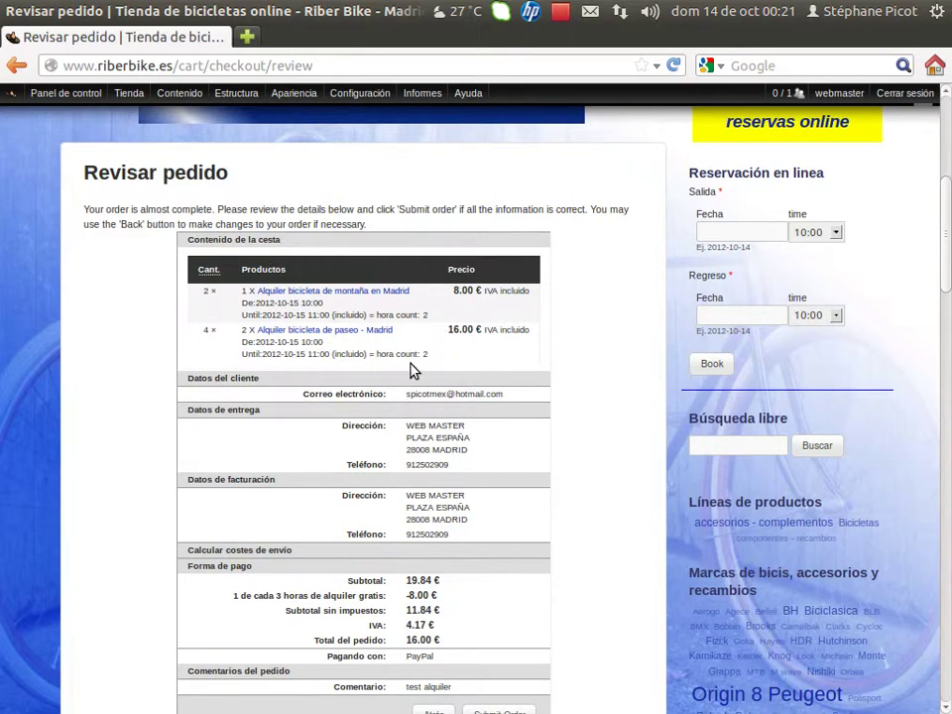
pyautogui.scroll(-3, 555, 386)
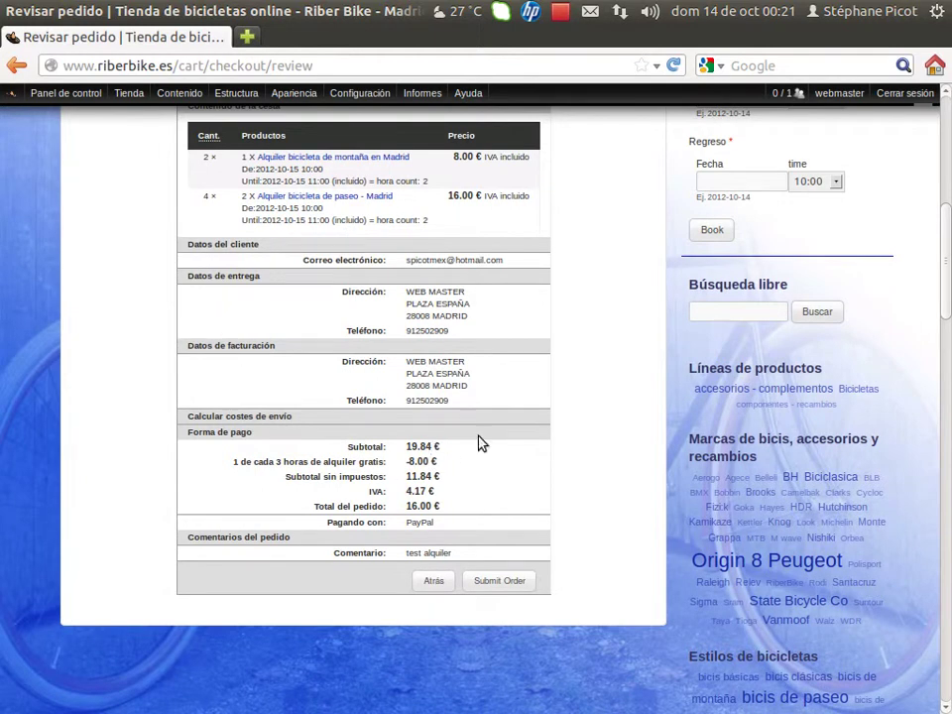
pyautogui.click(500, 581)
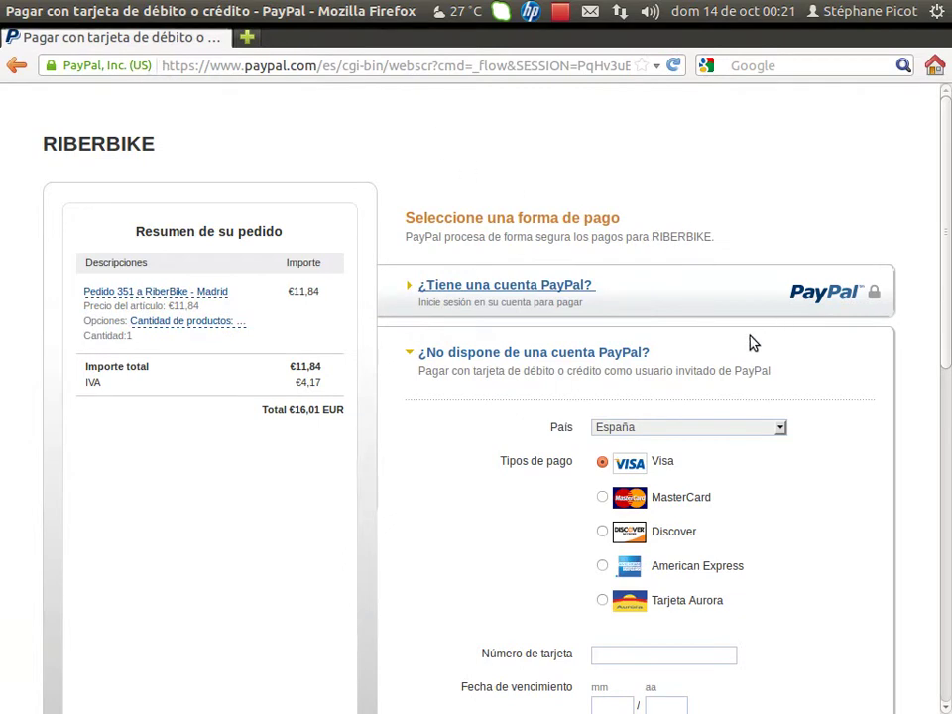
# Step: Examine PayPal's order summary and guest card payment form, and cancel the payment to return to RIBERBIKE
pyautogui.scroll(-3, 674, 266)
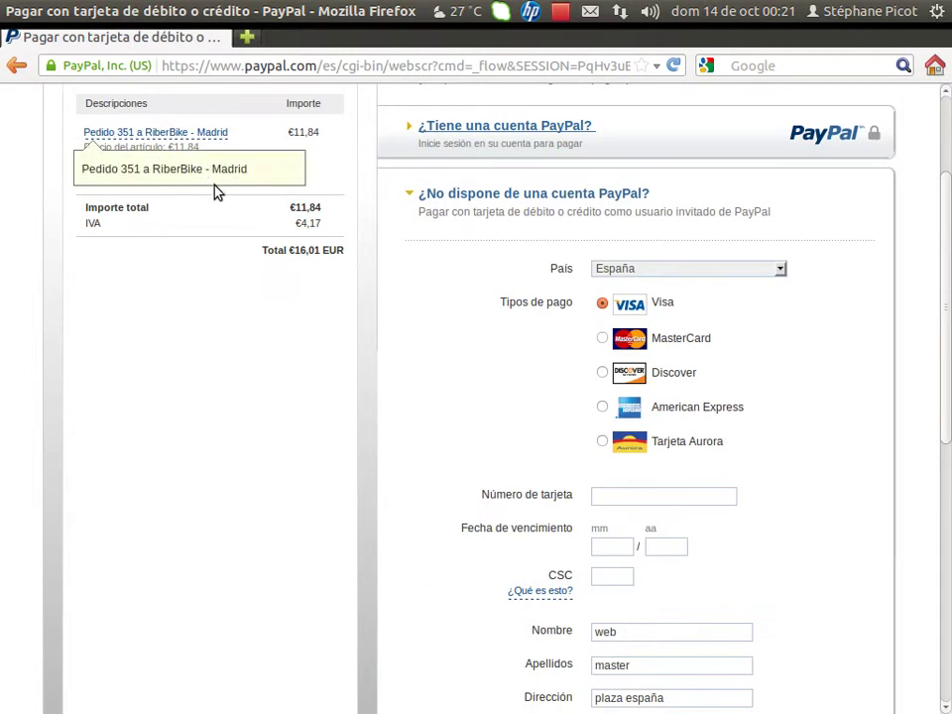
pyautogui.scroll(1, 216, 294)
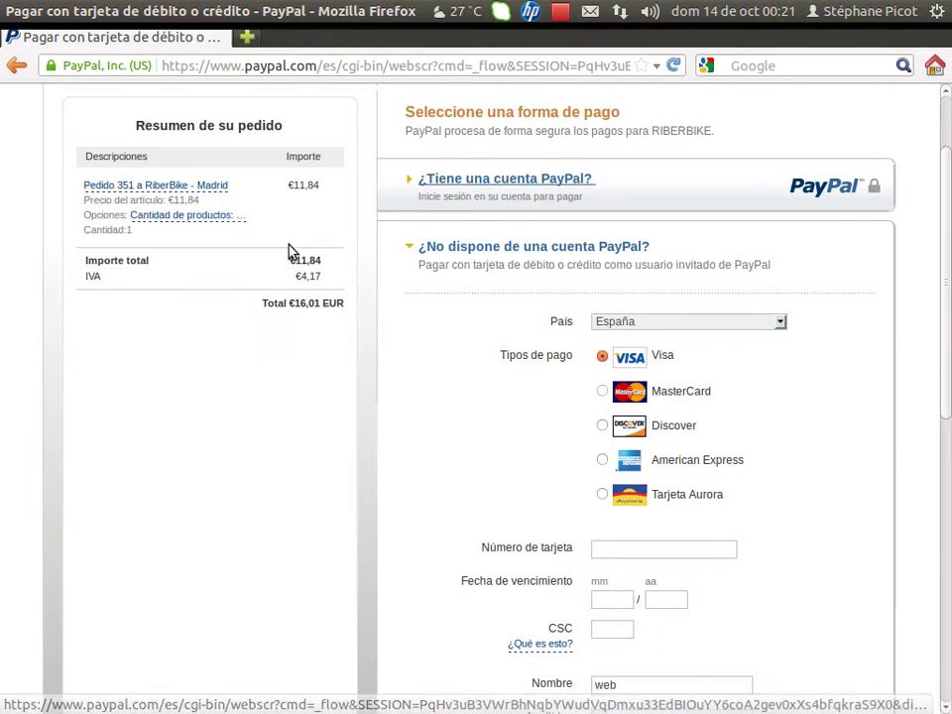
pyautogui.scroll(-2, 491, 361)
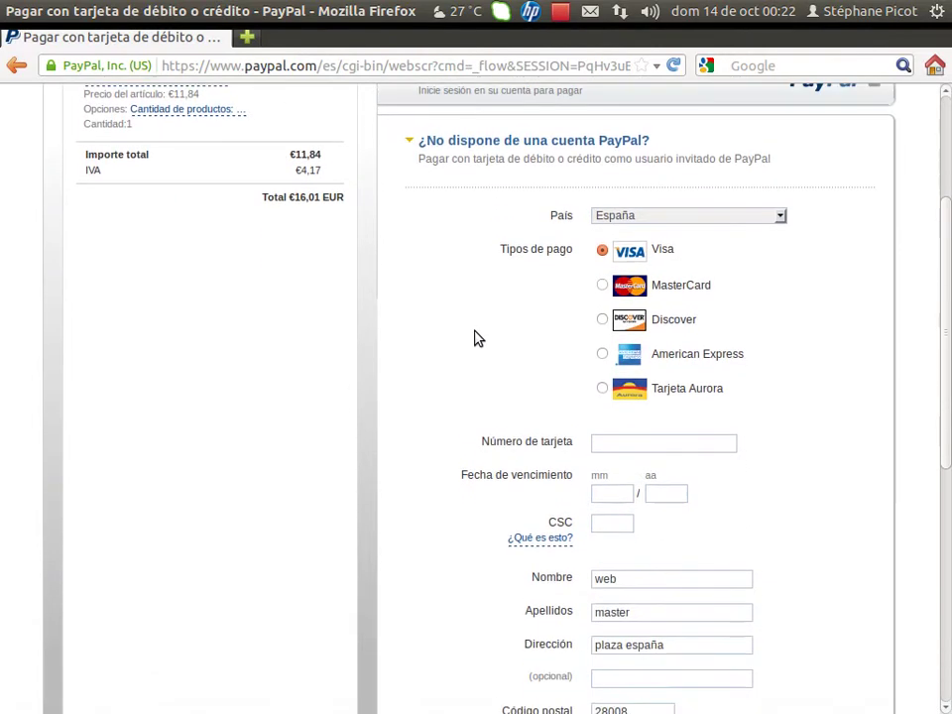
pyautogui.scroll(2, 480, 337)
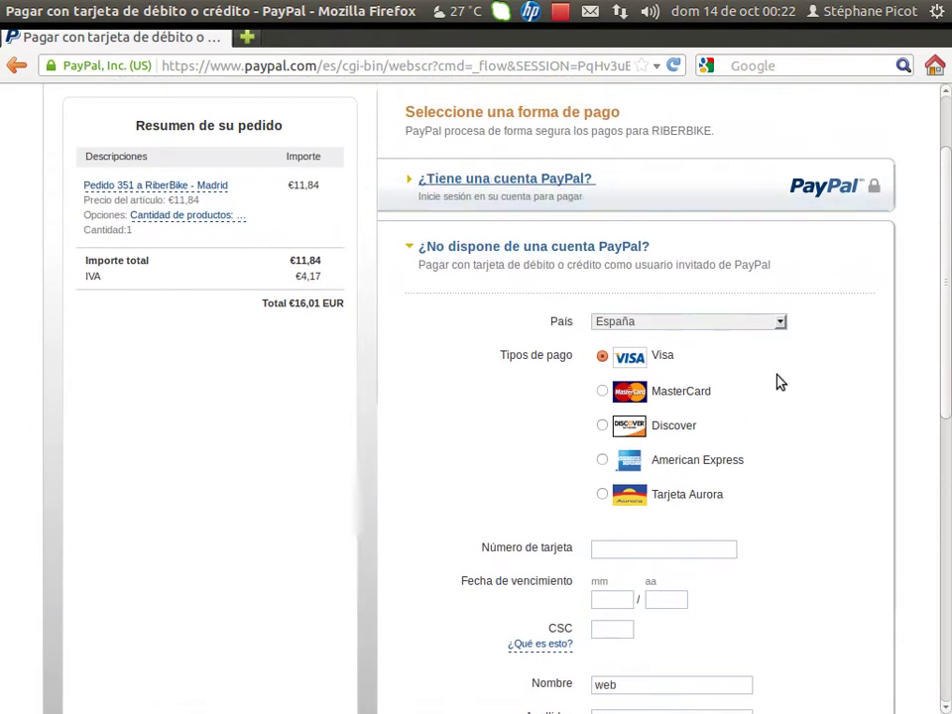
pyautogui.scroll(-1, 863, 411)
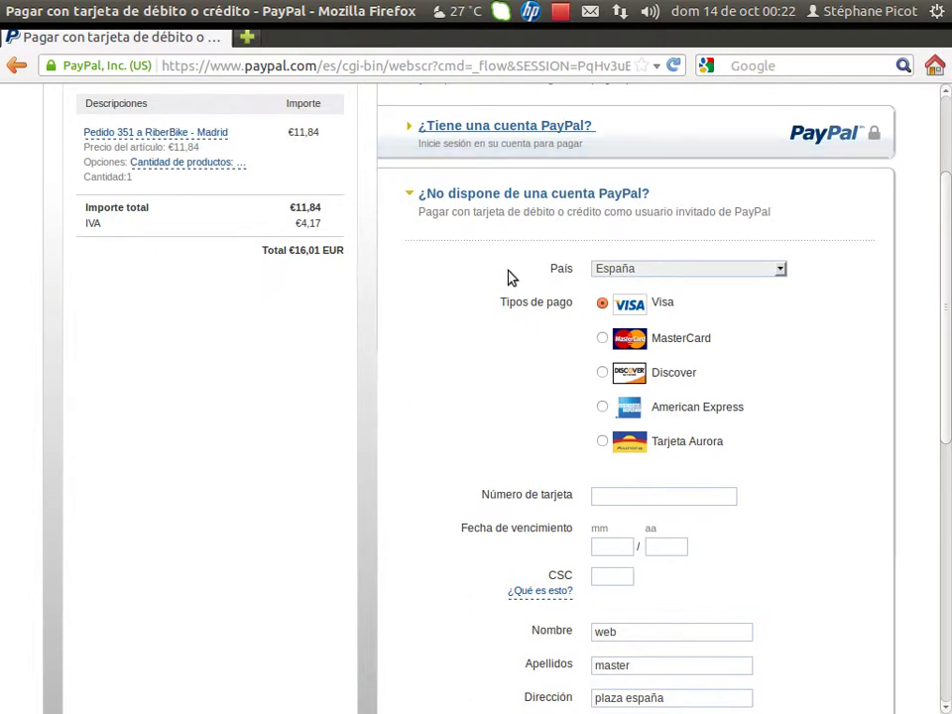
pyautogui.scroll(-1, 485, 241)
pyautogui.scroll(-1, 486, 242)
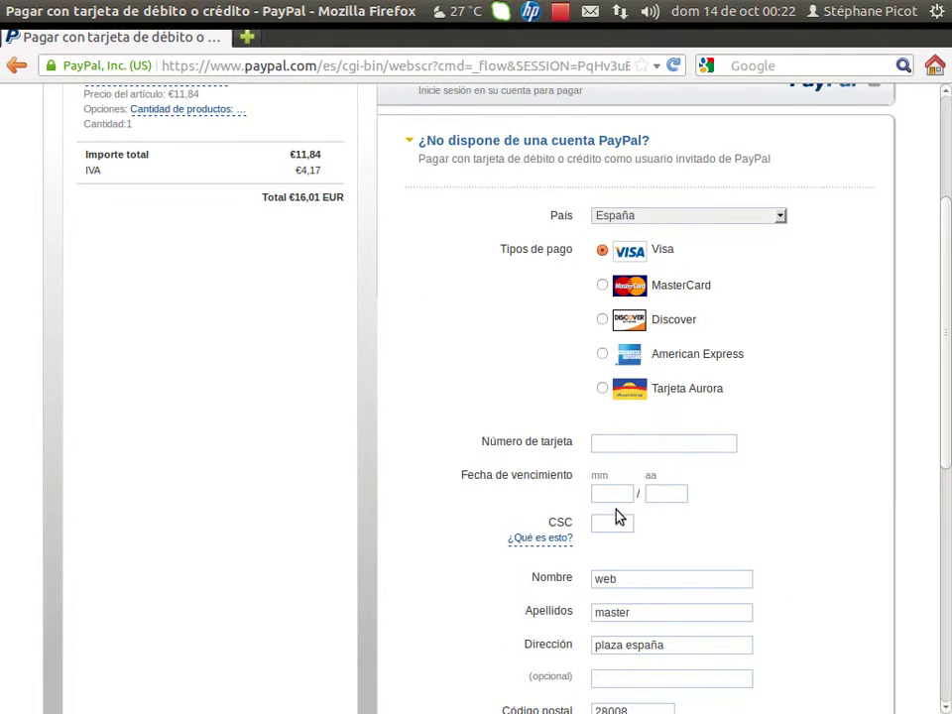
pyautogui.scroll(-4, 495, 451)
pyautogui.moveTo(540, 327)
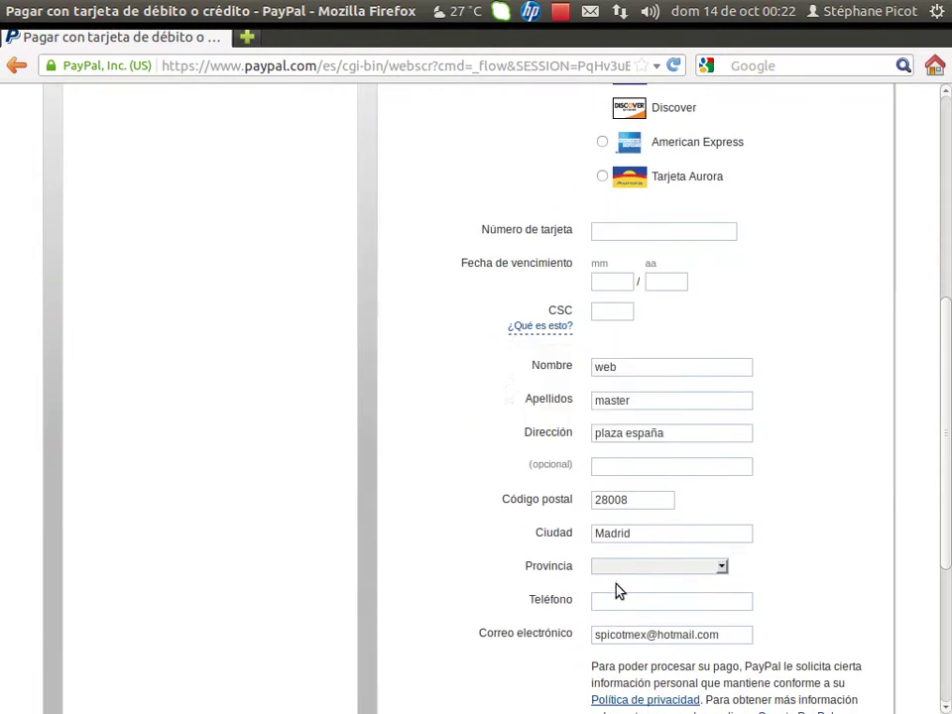
pyautogui.scroll(-5, 510, 395)
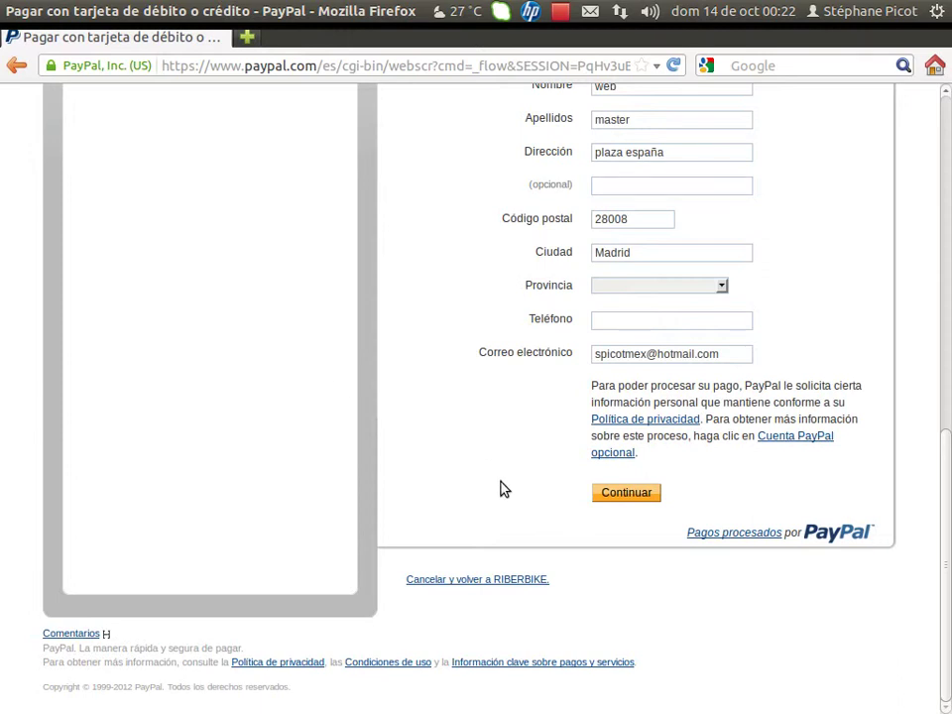
pyautogui.click(508, 581)
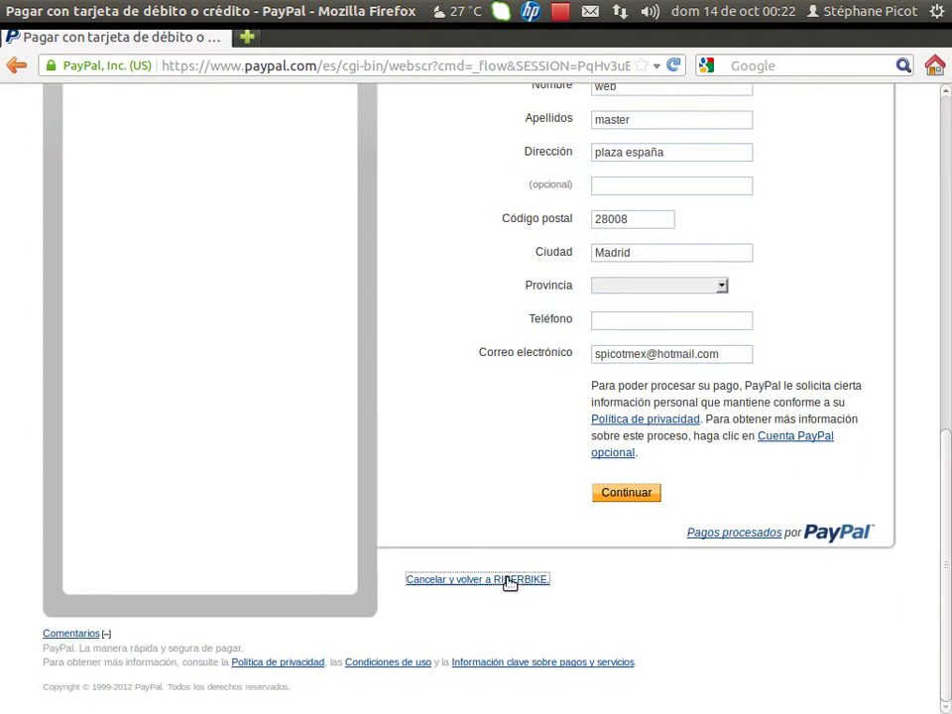